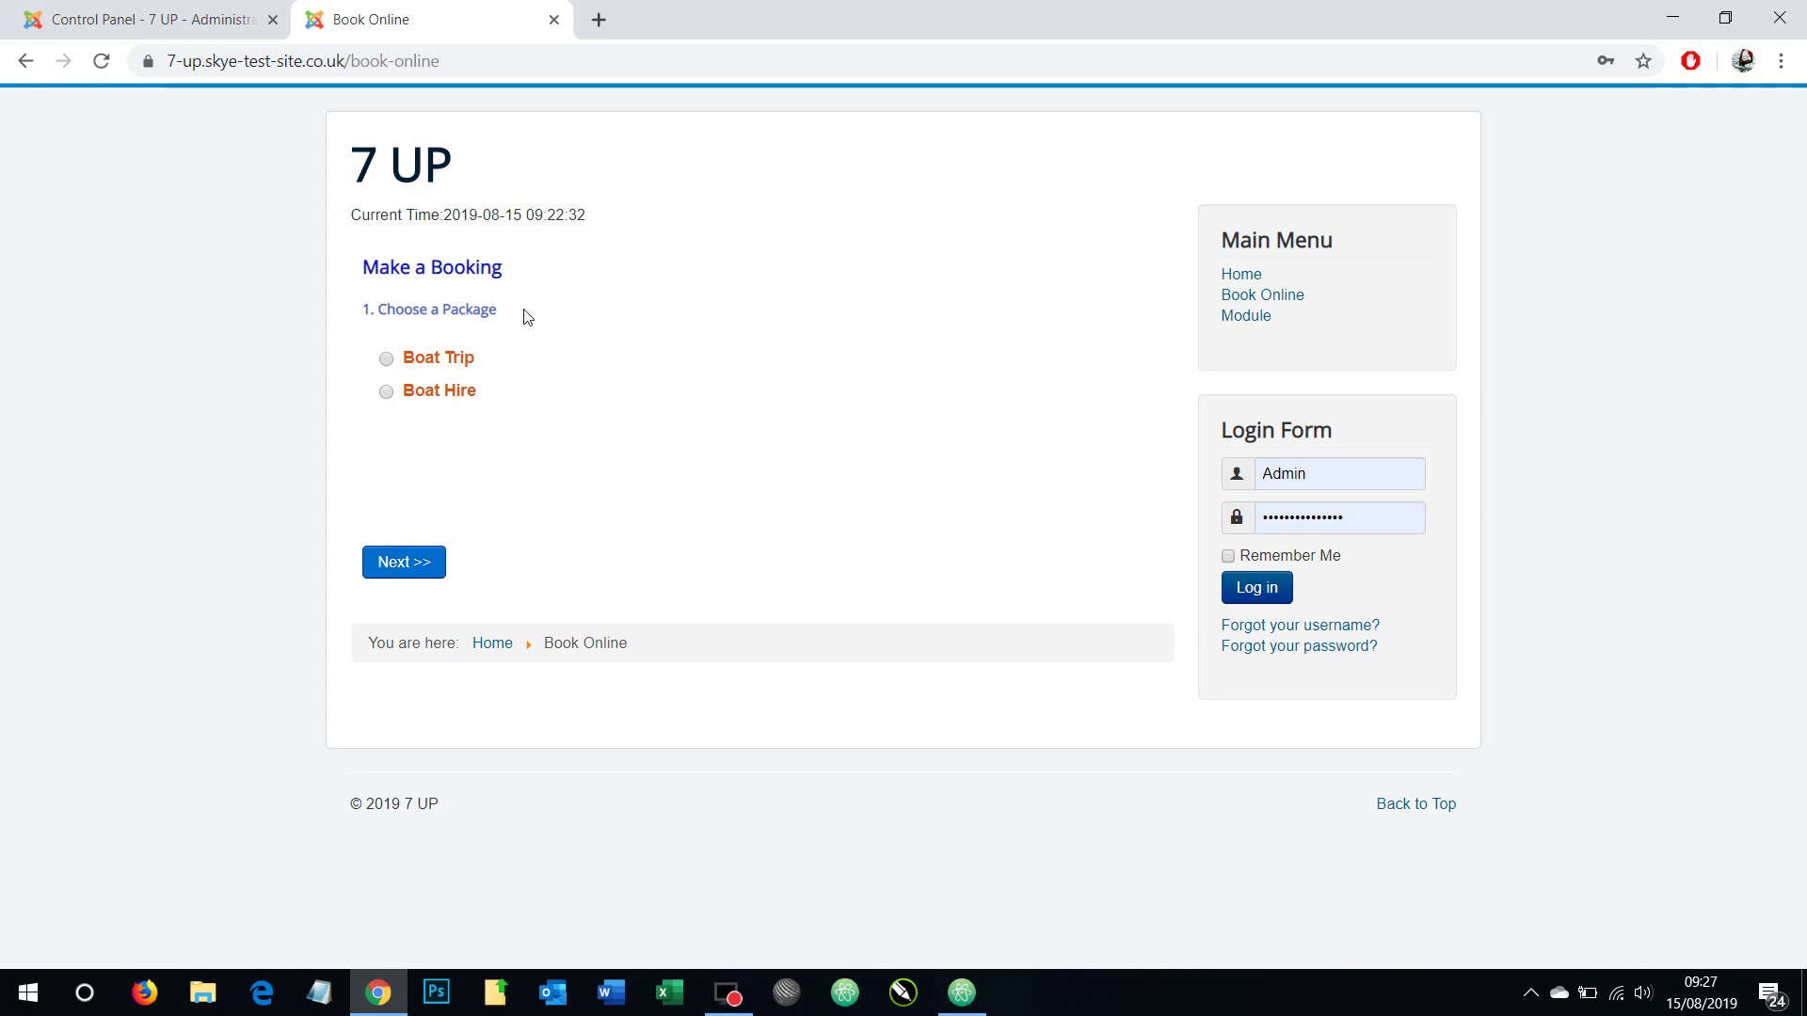
Step: Copy the "1. Choose a Package" heading text from the booking page
{"action": "left_click_drag", "start_coordinate": [496, 311], "coordinate": [363, 311]}
{"action": "right_click", "coordinate": [372, 301]}
{"action": "left_click", "coordinate": [445, 324]}
Step: In the Joomla administrator, start a new language override for English (en-GB) - Site
{"action": "left_click", "coordinate": [203, 17]}
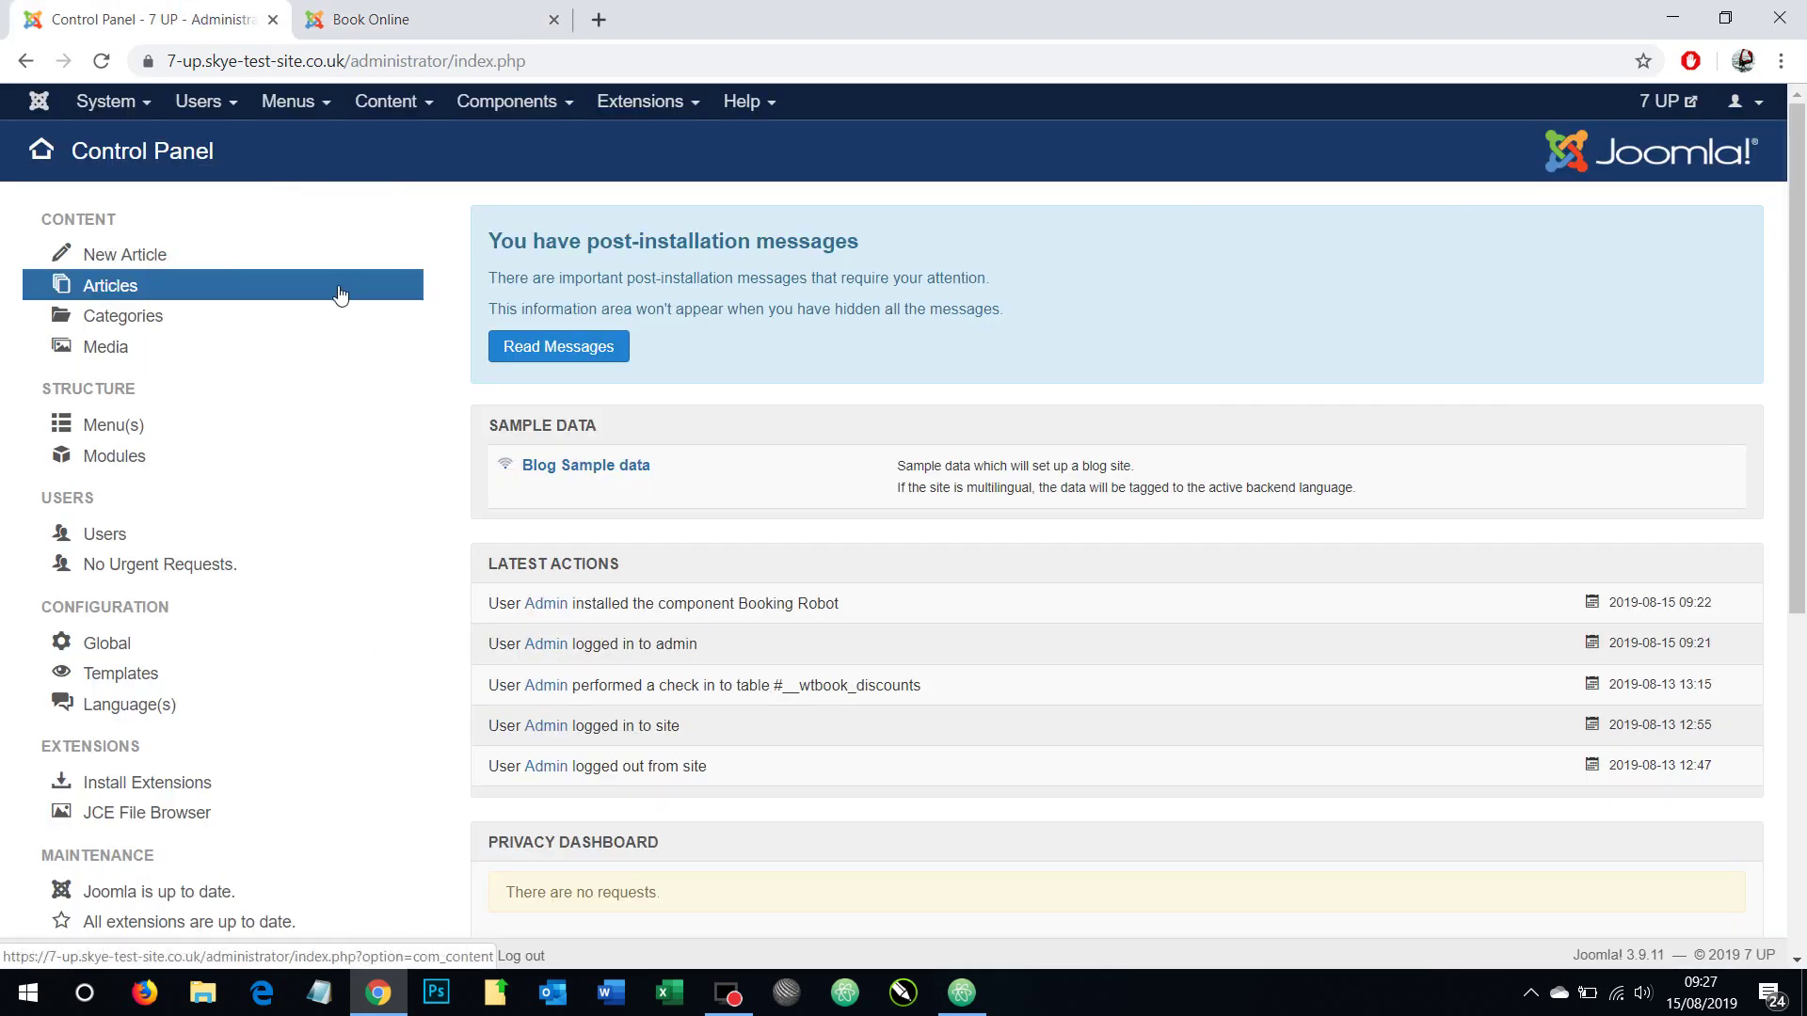
{"action": "left_click", "coordinate": [632, 108]}
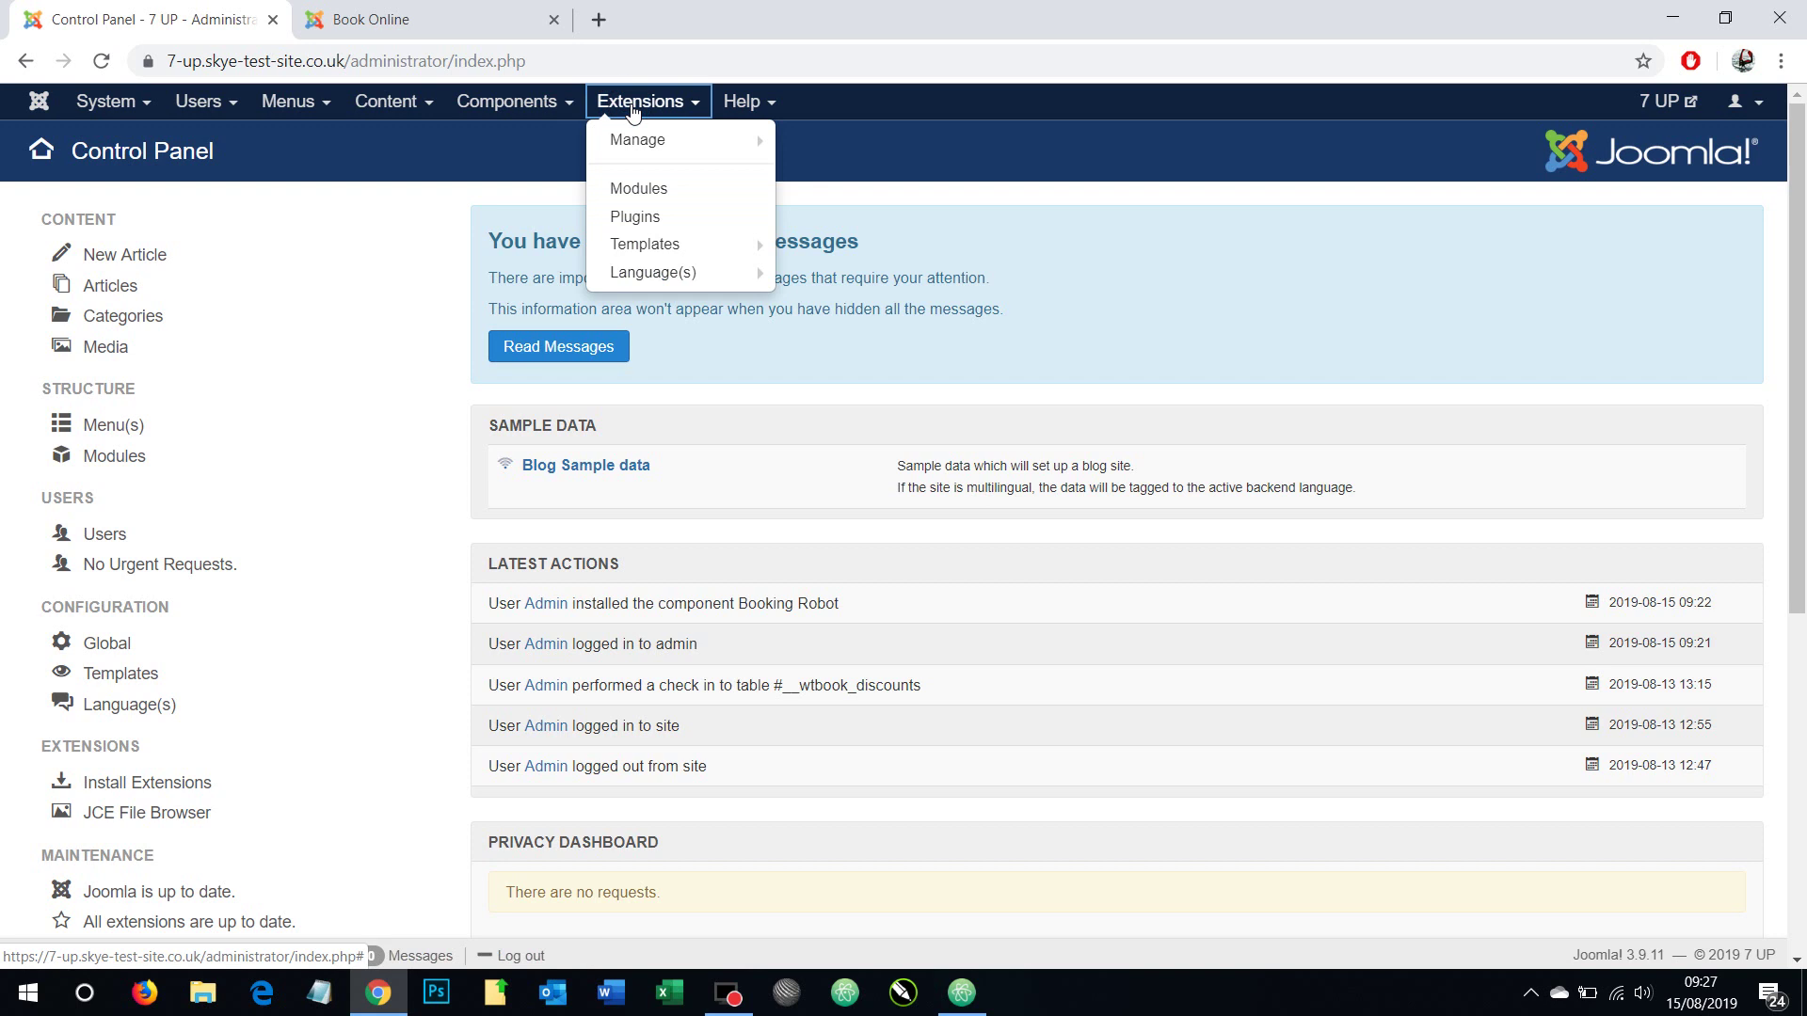
{"action": "mouse_move", "coordinate": [649, 280]}
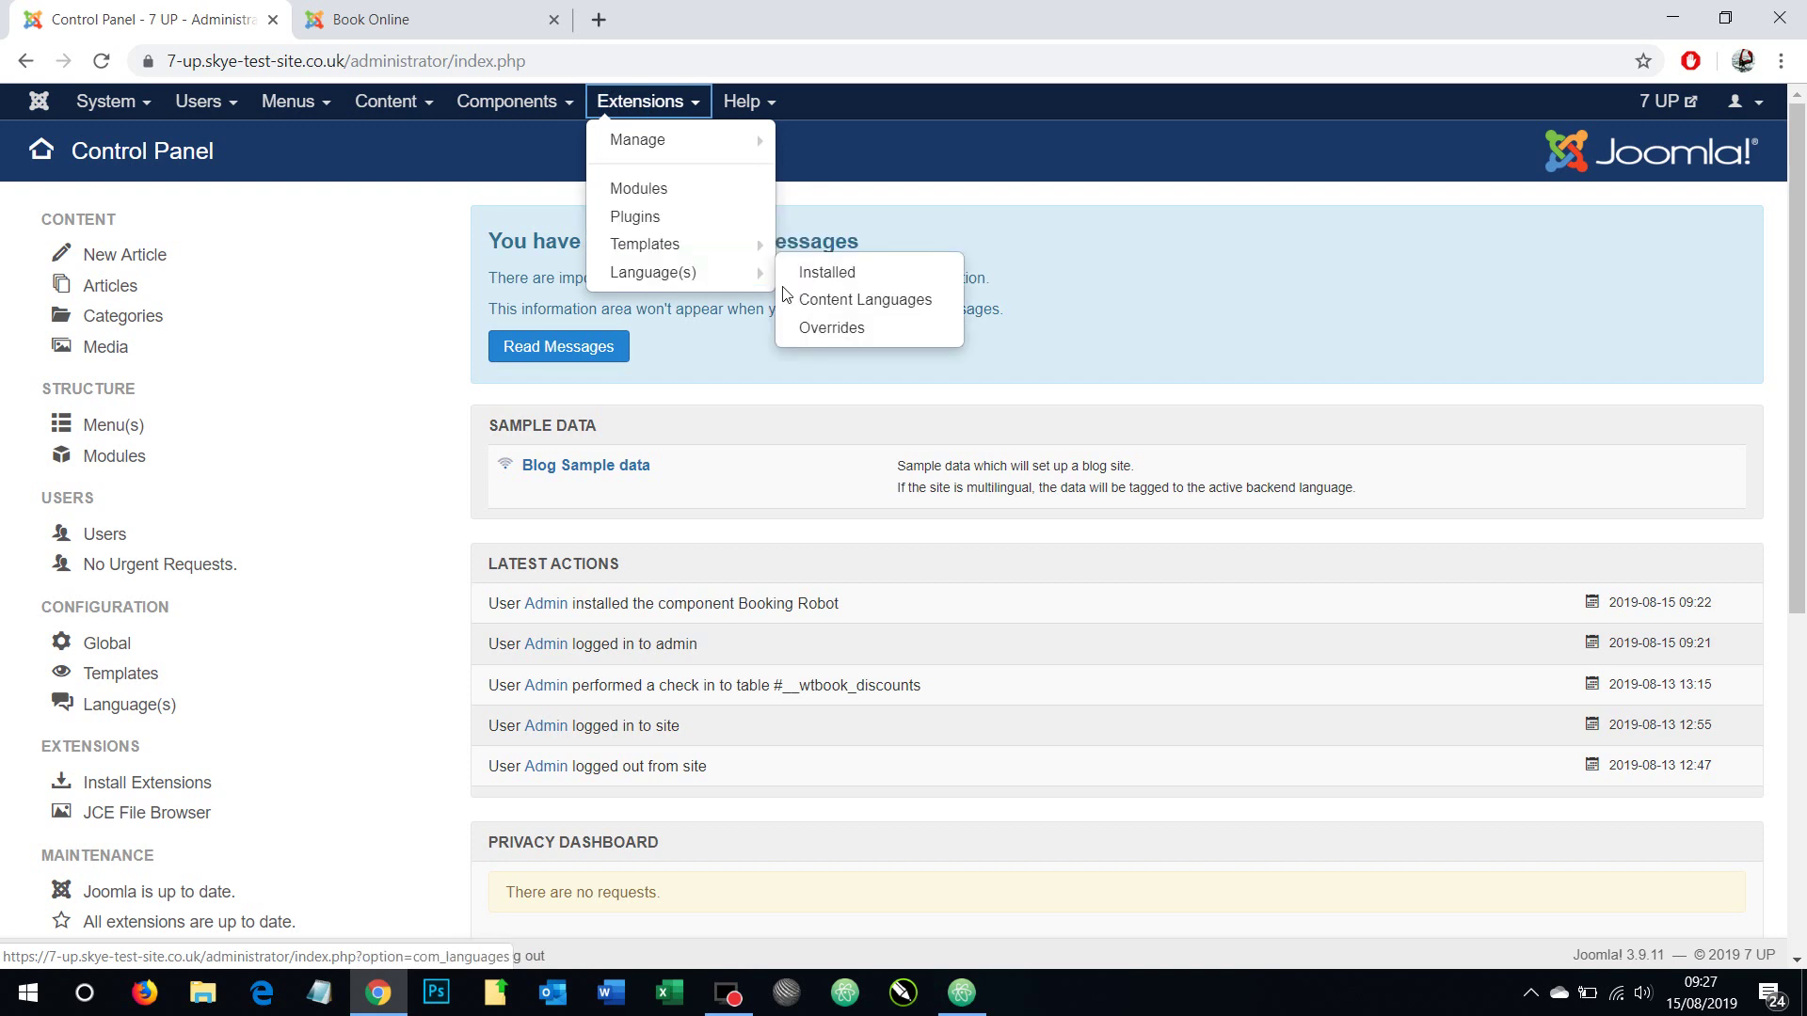
{"action": "left_click", "coordinate": [838, 328]}
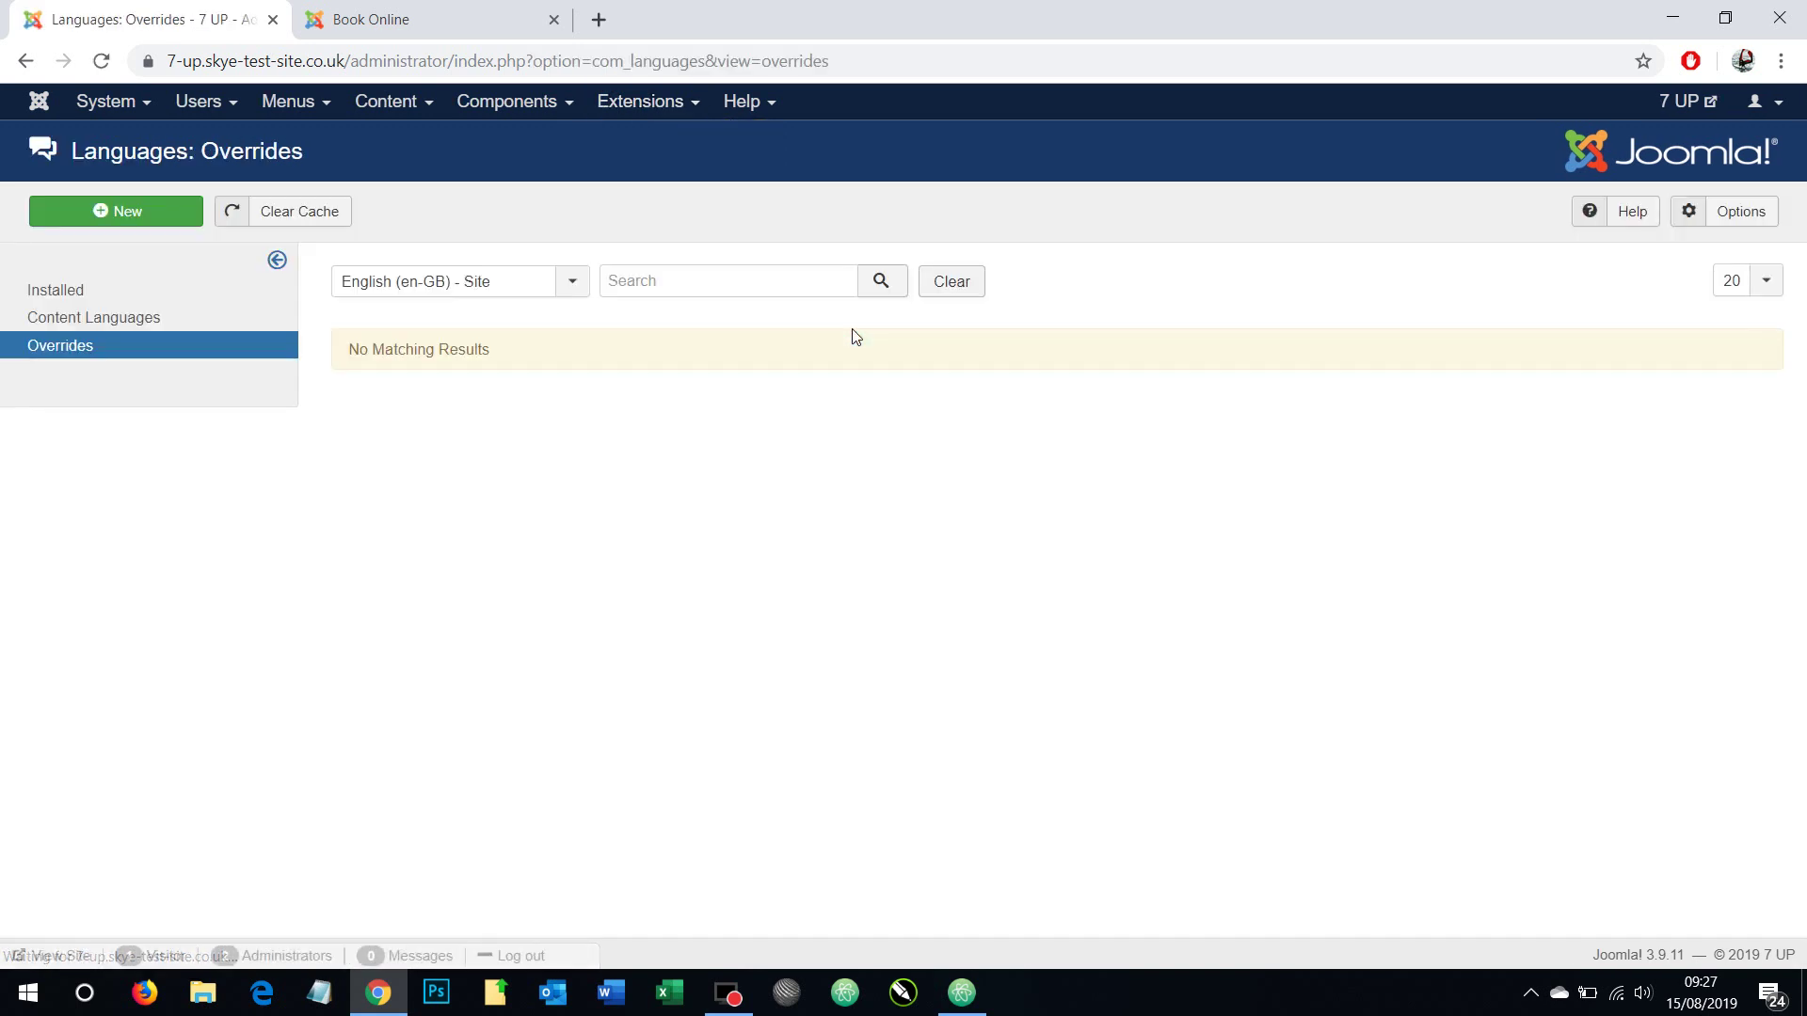
{"action": "left_click", "coordinate": [452, 280]}
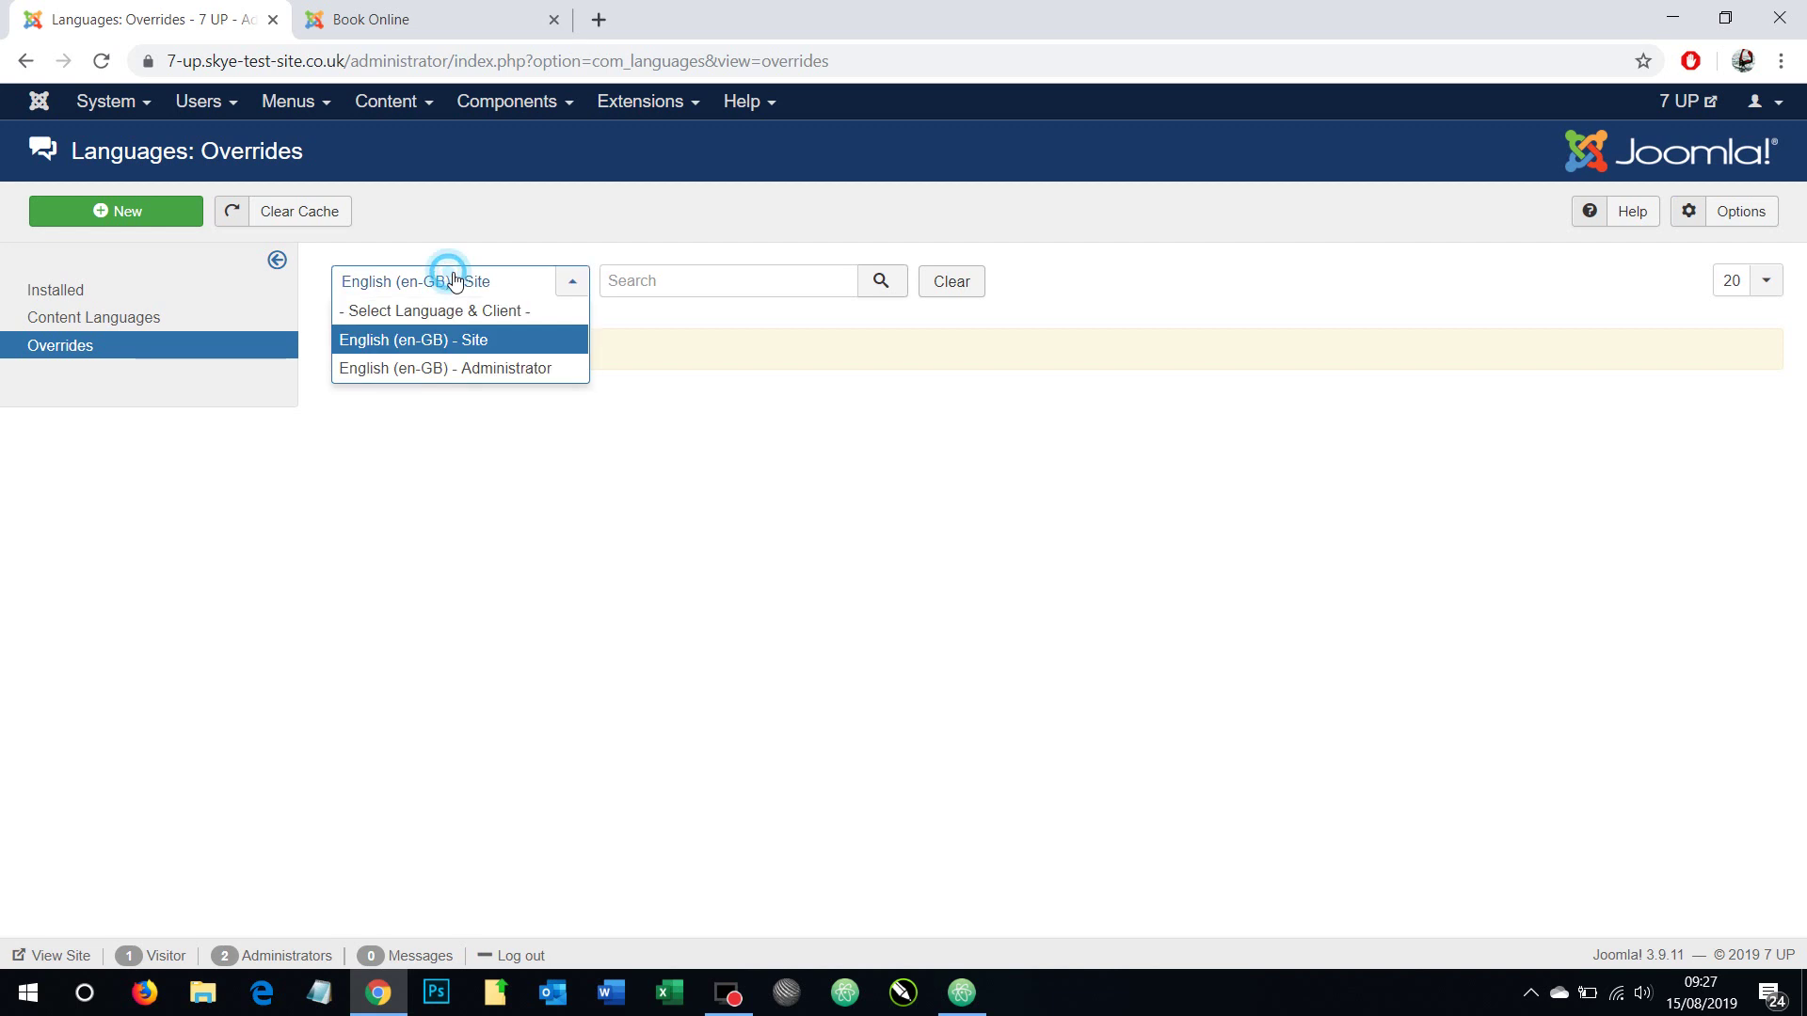
{"action": "left_click", "coordinate": [459, 350]}
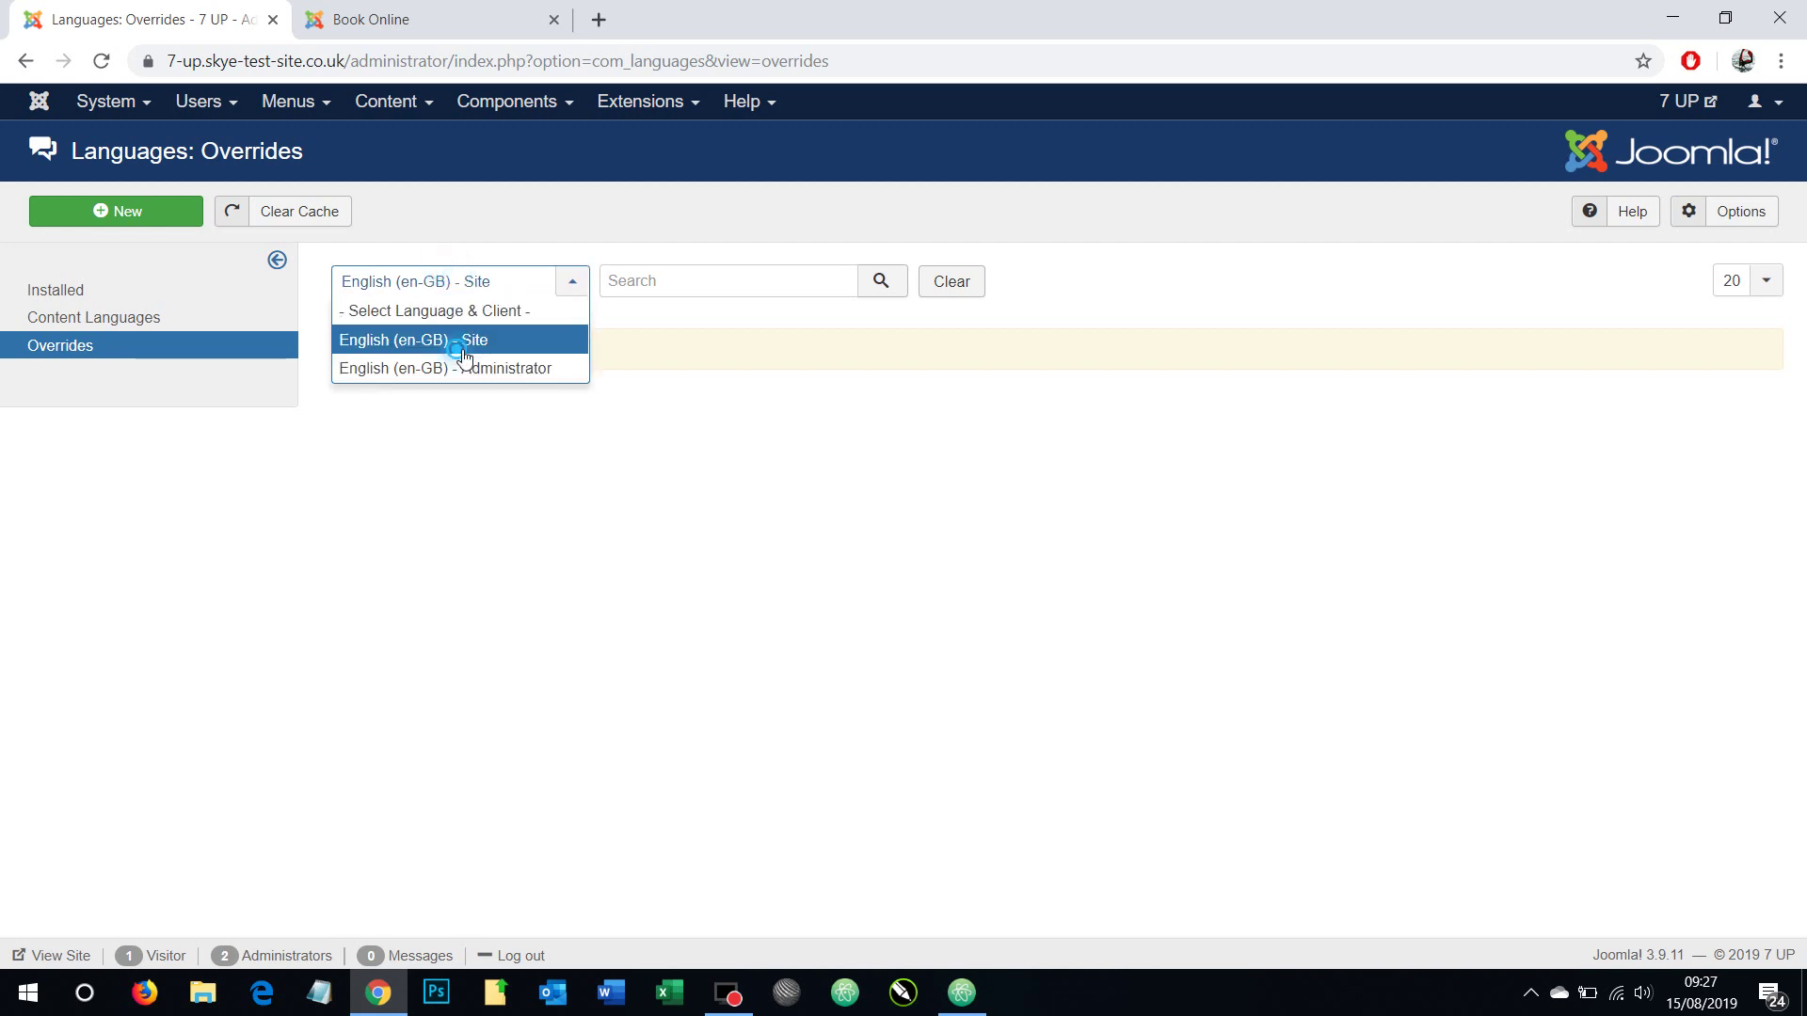
{"action": "left_click", "coordinate": [145, 232]}
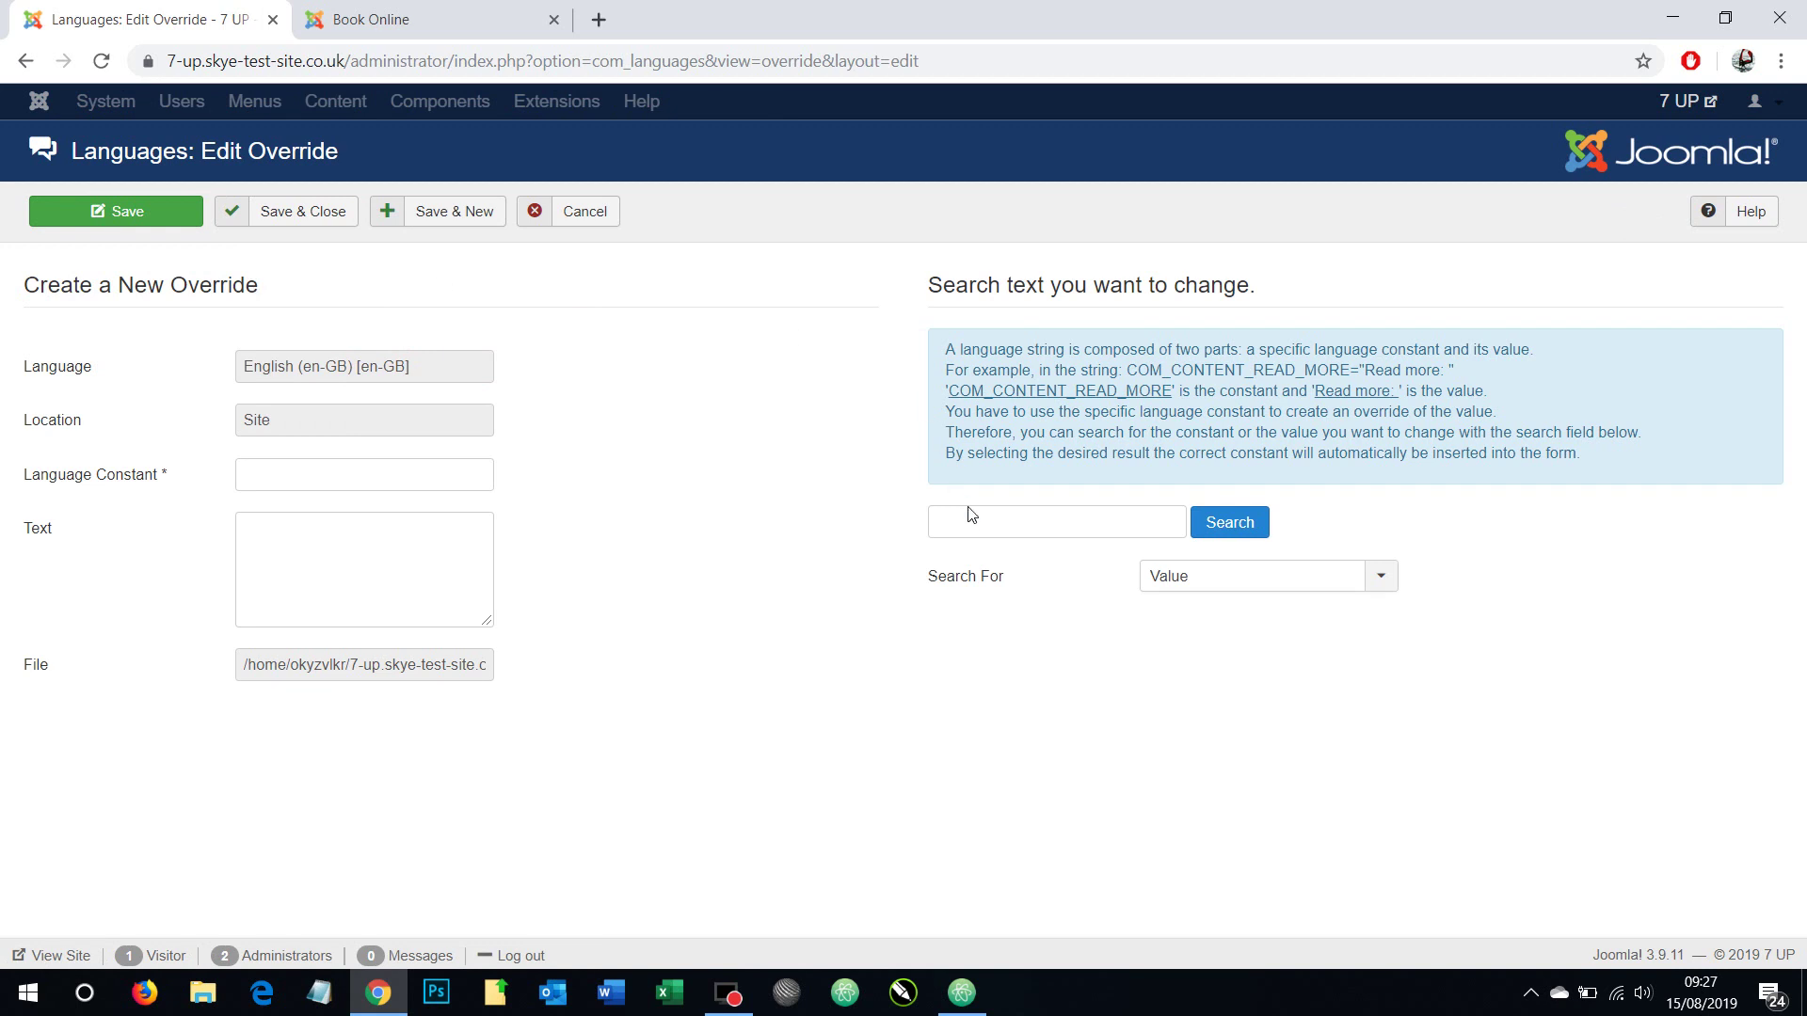
Step: Search the language values for the copied text "1. Choose a Package" and load the COM_WTBOOK_BOOKING_CHOOSE_A_PACKAGE constant into the override
{"action": "left_click", "coordinate": [987, 525]}
{"action": "right_click", "coordinate": [989, 524]}
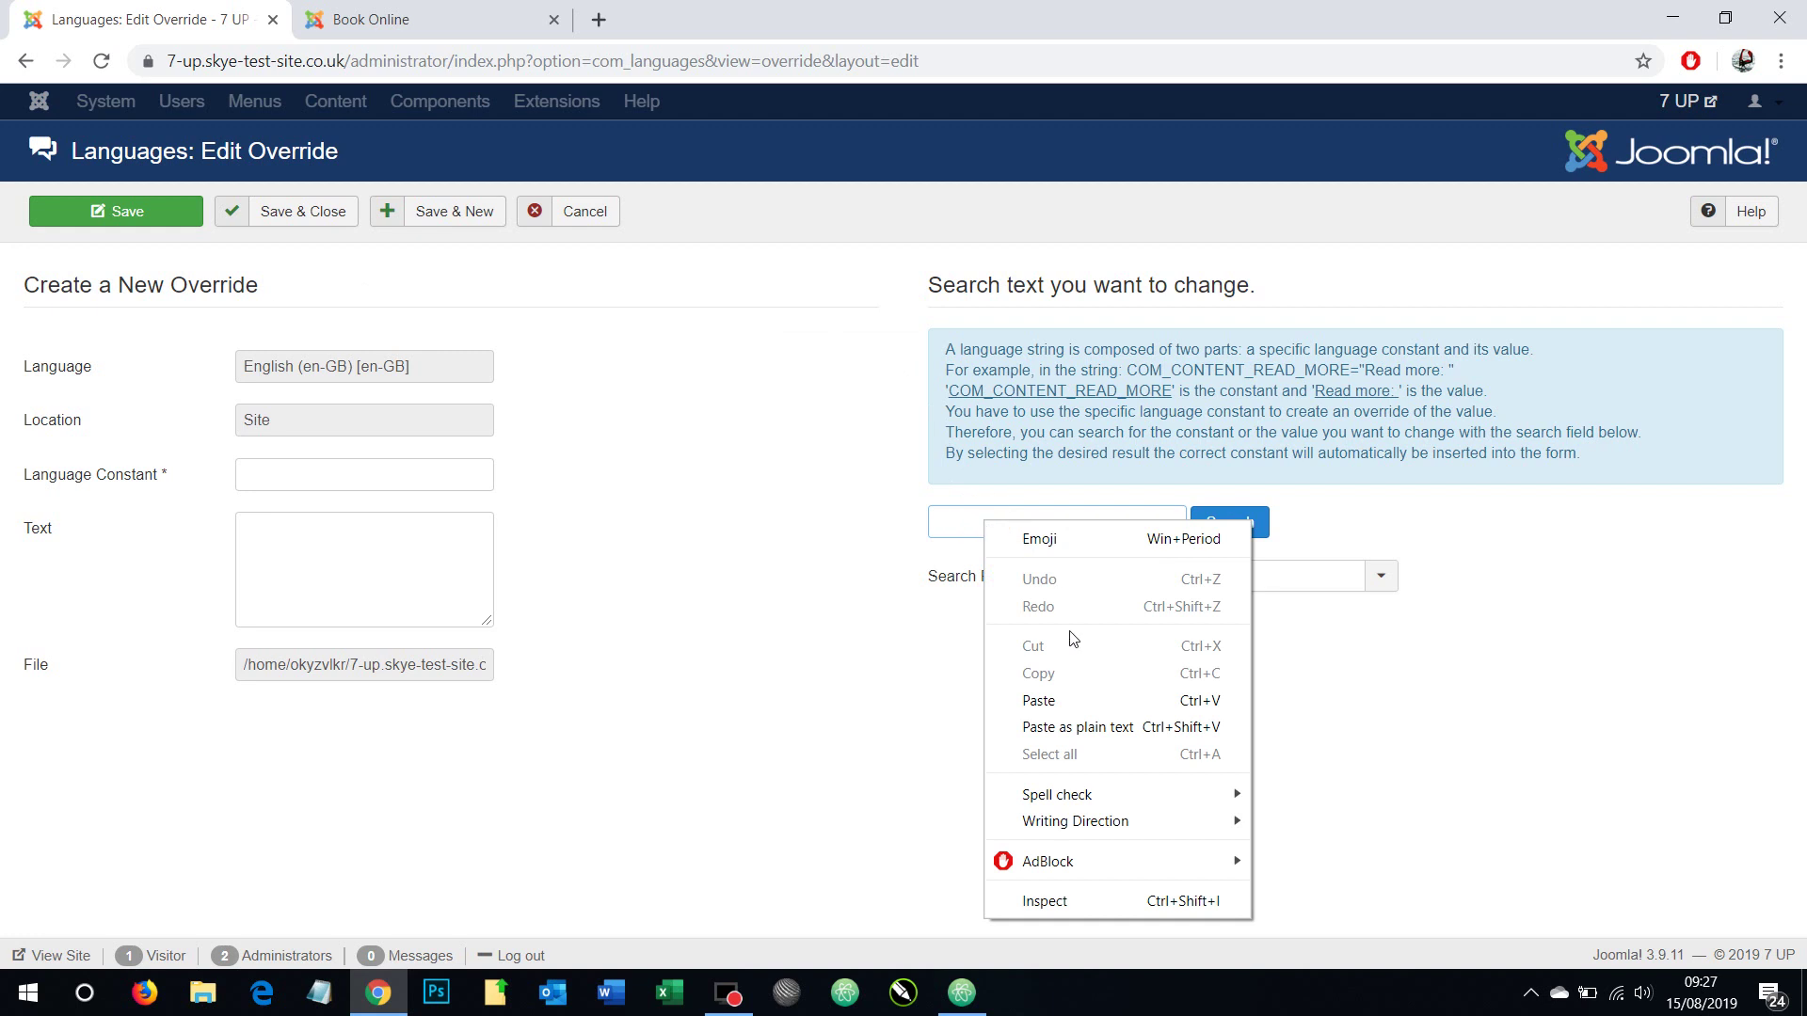
{"action": "left_click", "coordinate": [1048, 691]}
{"action": "left_click", "coordinate": [1234, 532]}
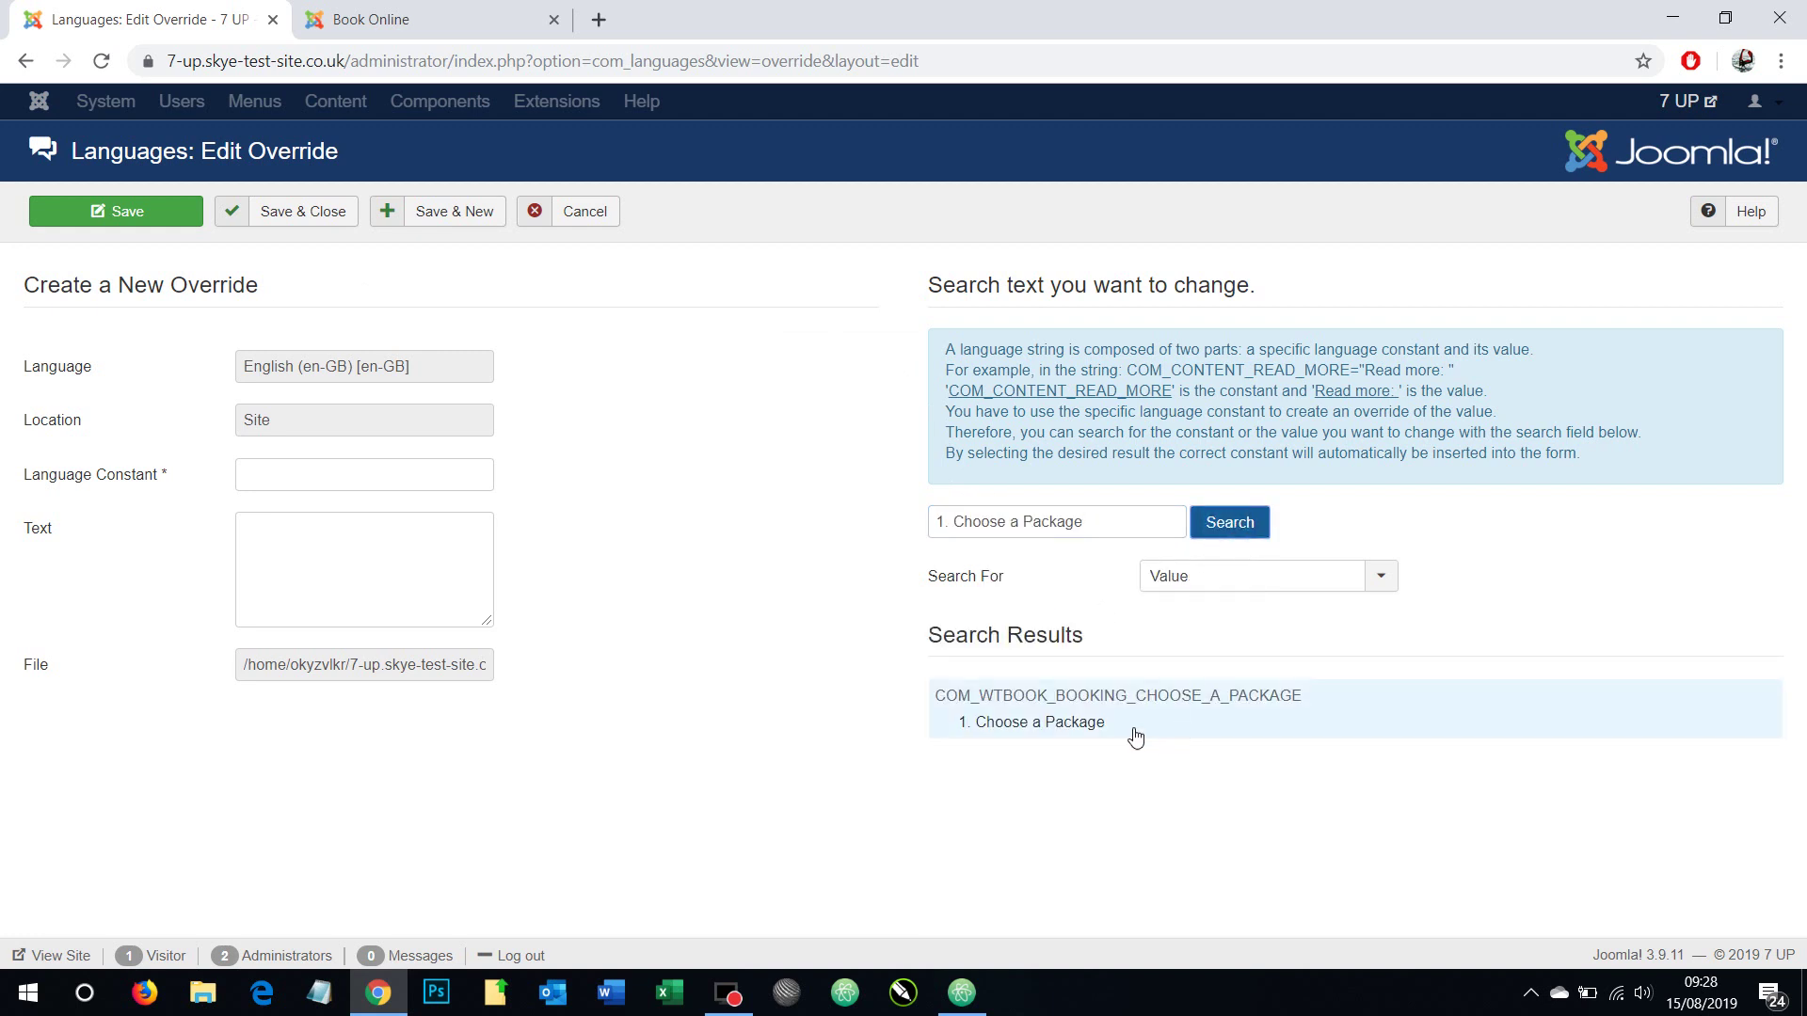
{"action": "left_click", "coordinate": [1130, 731]}
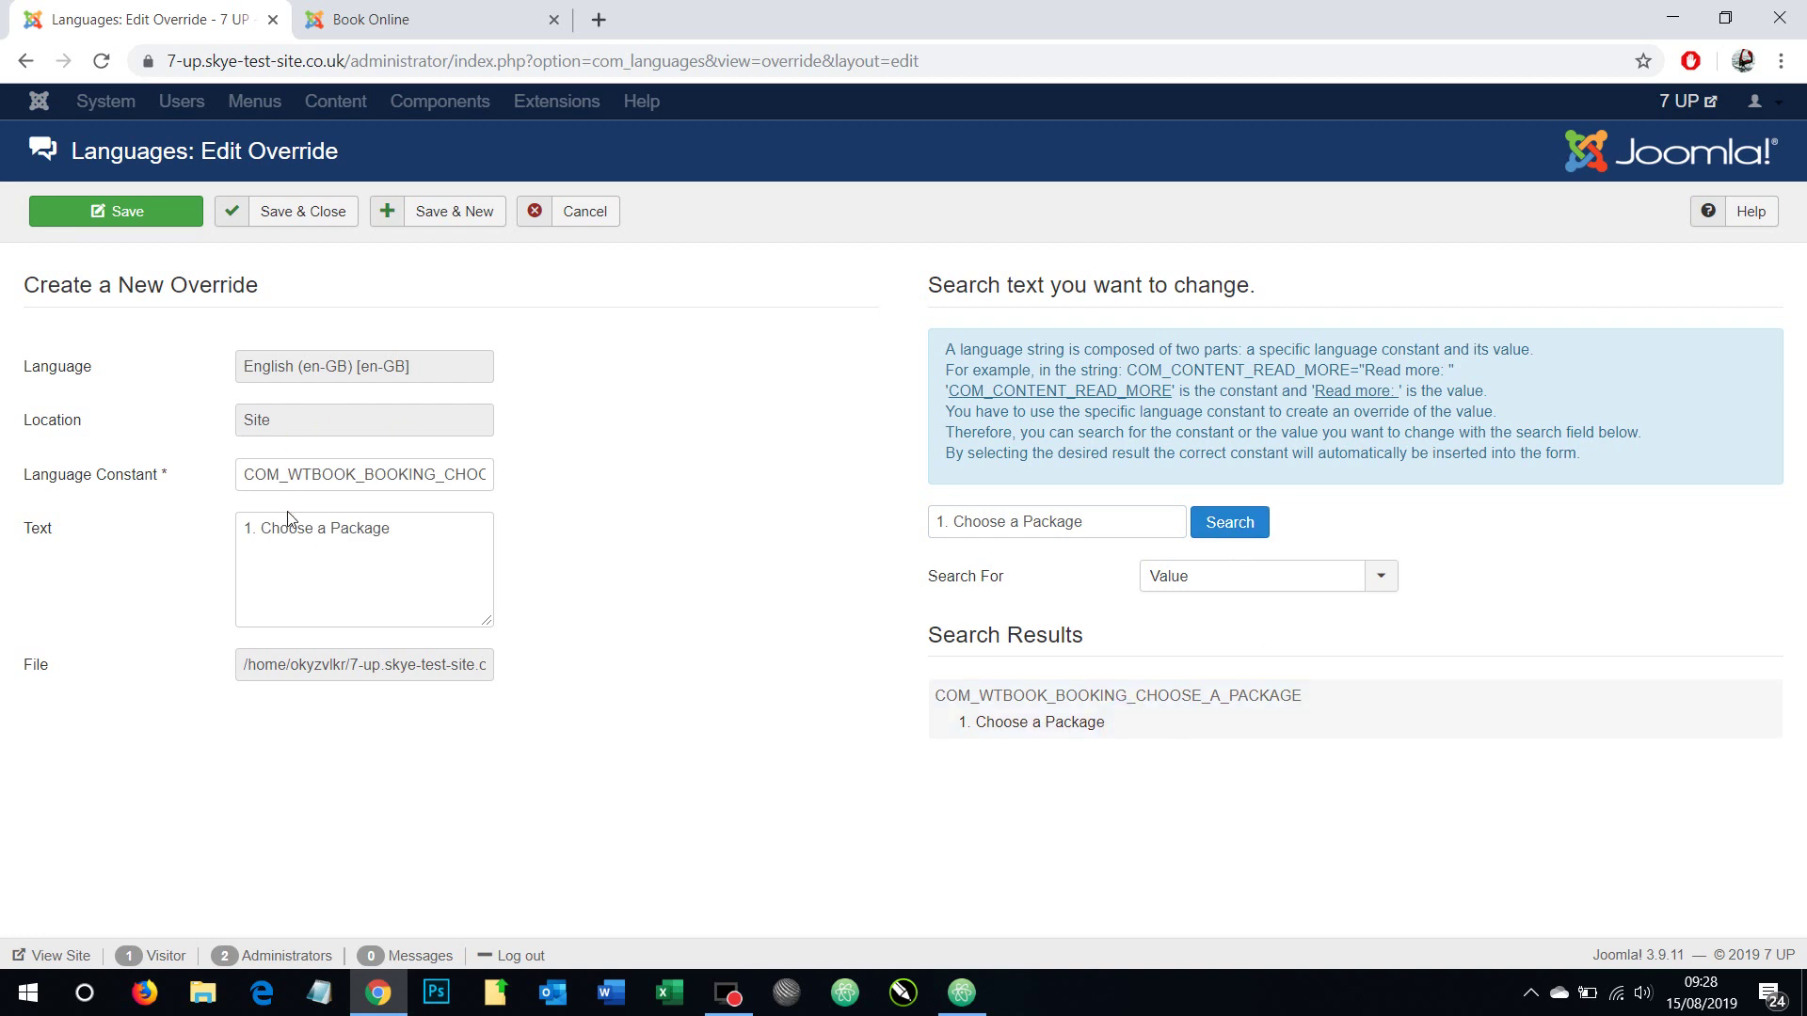
Step: Change the override text to "1. Choose a Service", then save and close the override
{"action": "left_click_drag", "start_coordinate": [408, 532], "coordinate": [343, 541]}
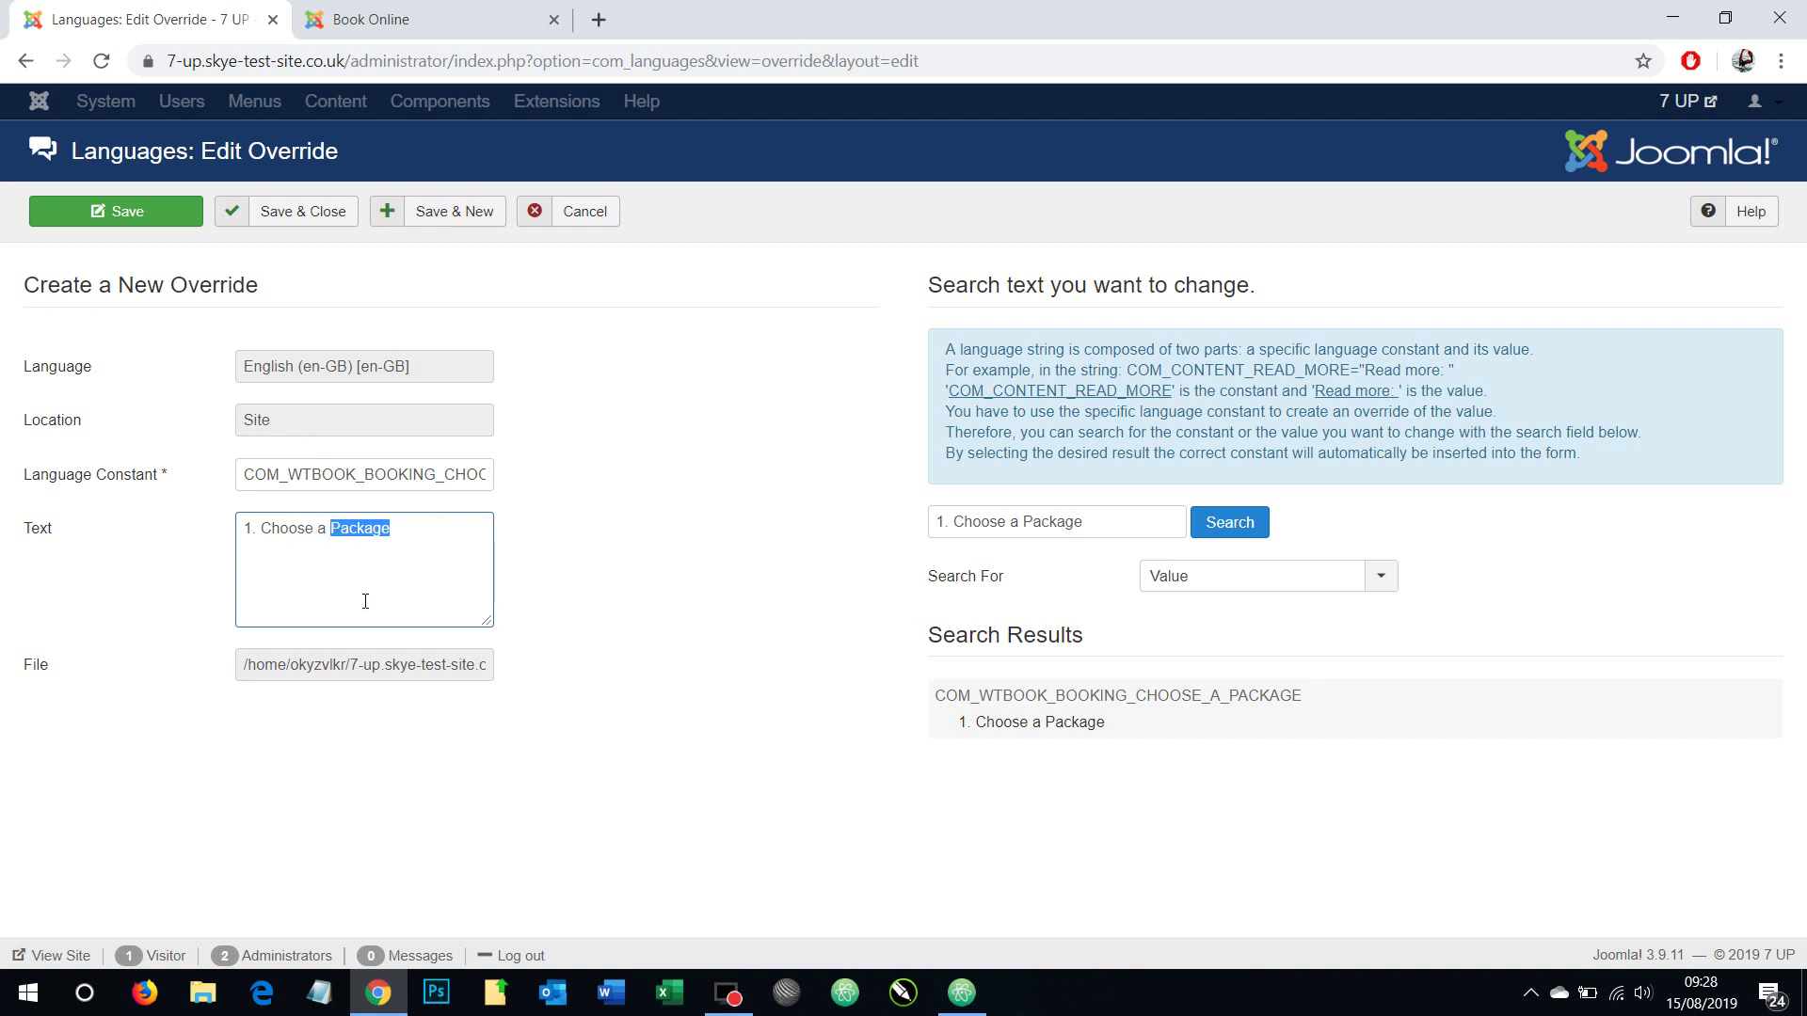
{"action": "type", "text": "Service"}
{"action": "left_click_drag", "start_coordinate": [390, 528], "coordinate": [242, 518]}
{"action": "left_click", "coordinate": [315, 226]}
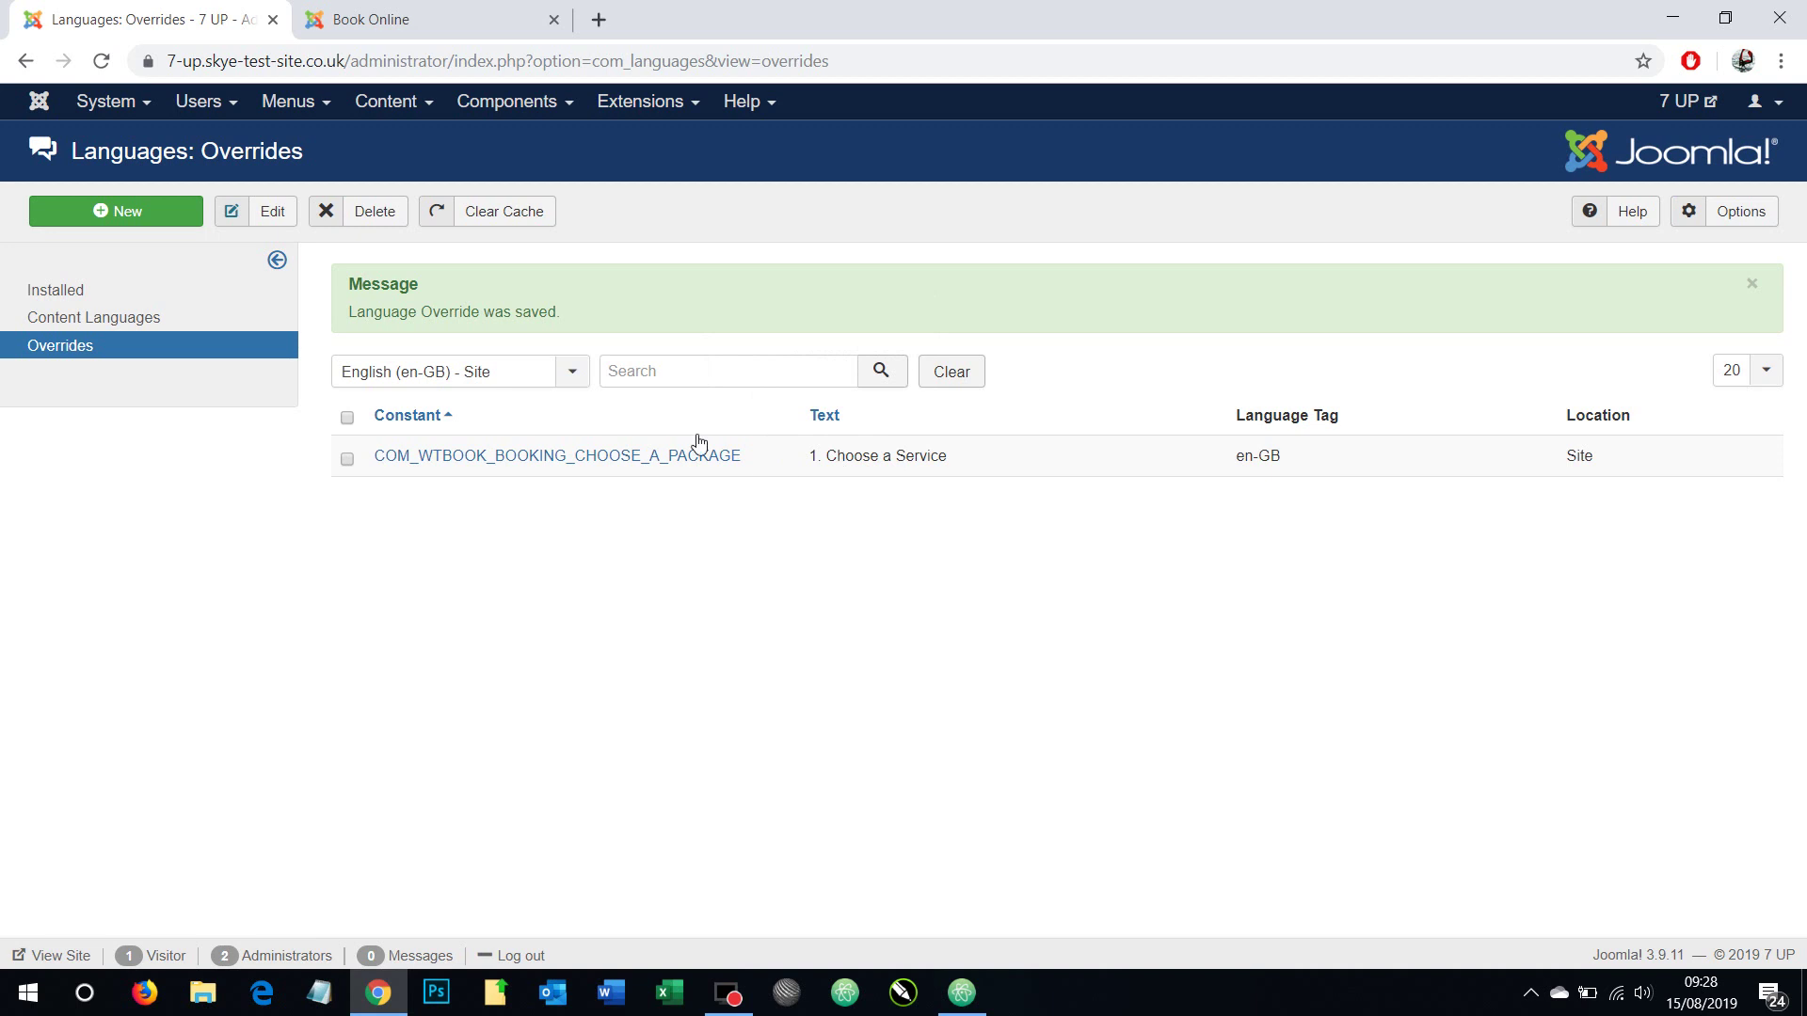
Step: Reload the Book Online page and check the wording of the step 1 heading
{"action": "left_click", "coordinate": [412, 19]}
{"action": "left_click", "coordinate": [102, 62]}
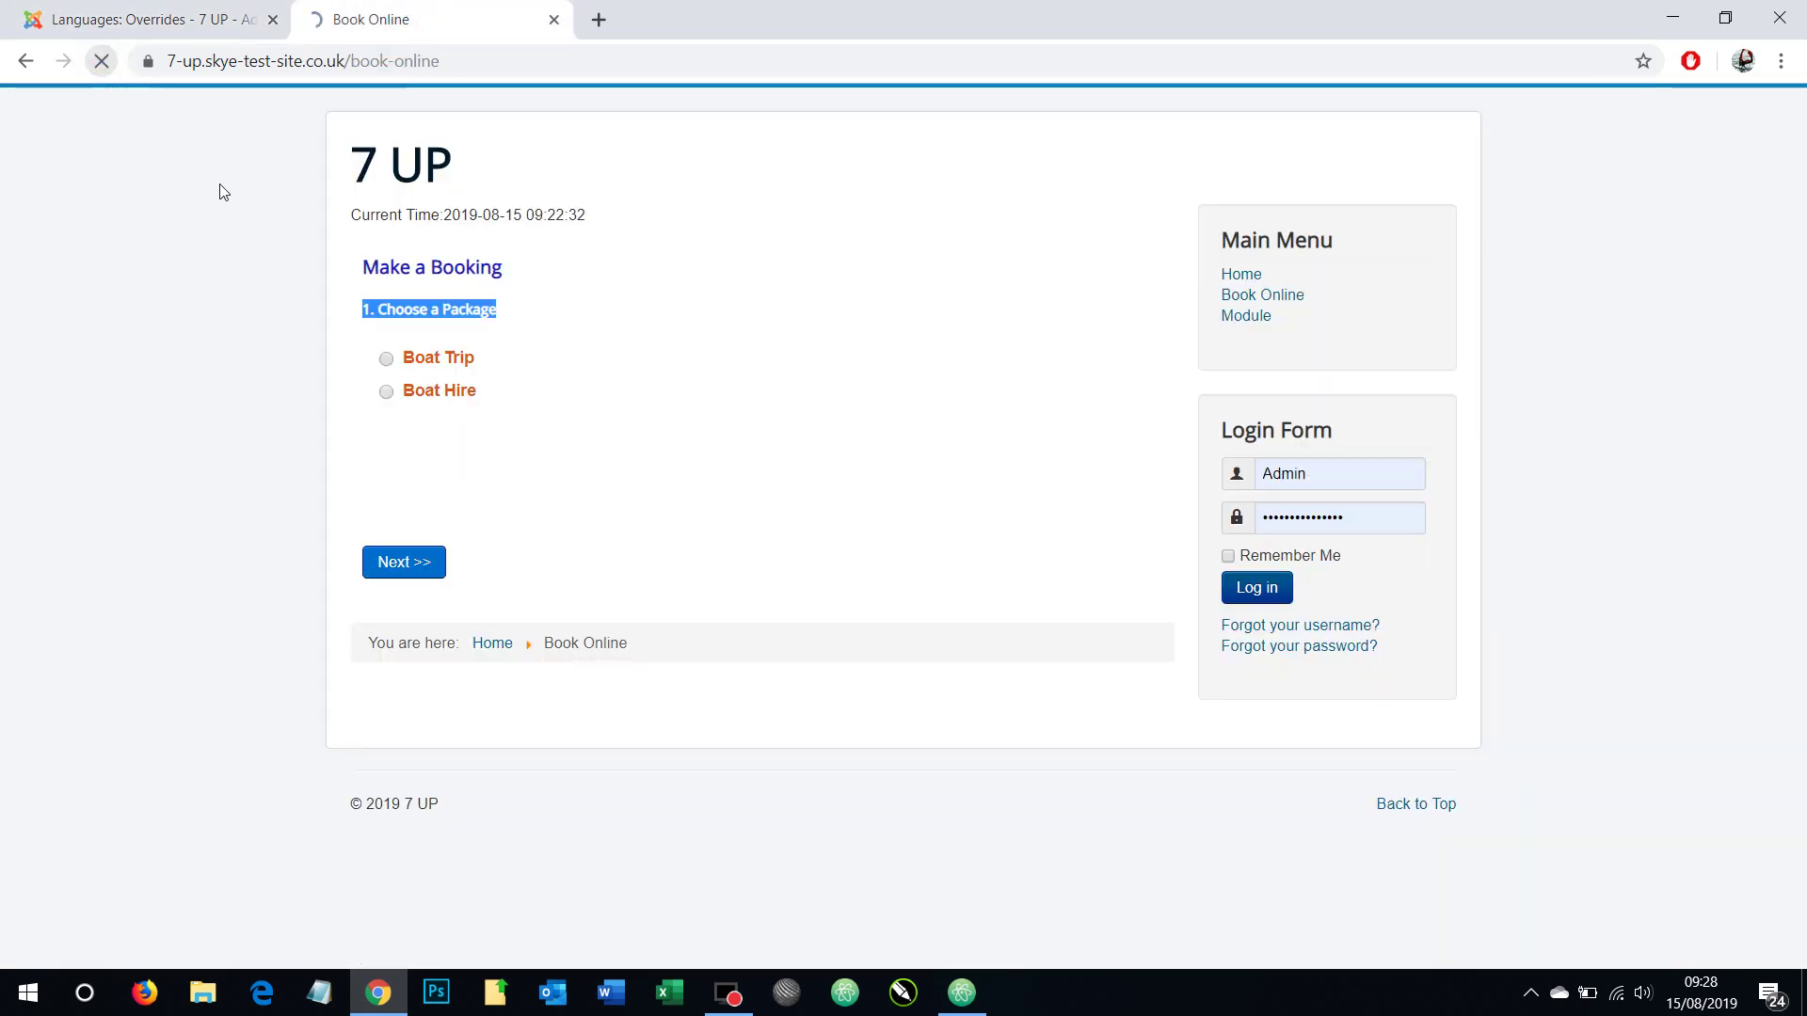
{"action": "left_click_drag", "start_coordinate": [386, 311], "coordinate": [505, 318]}
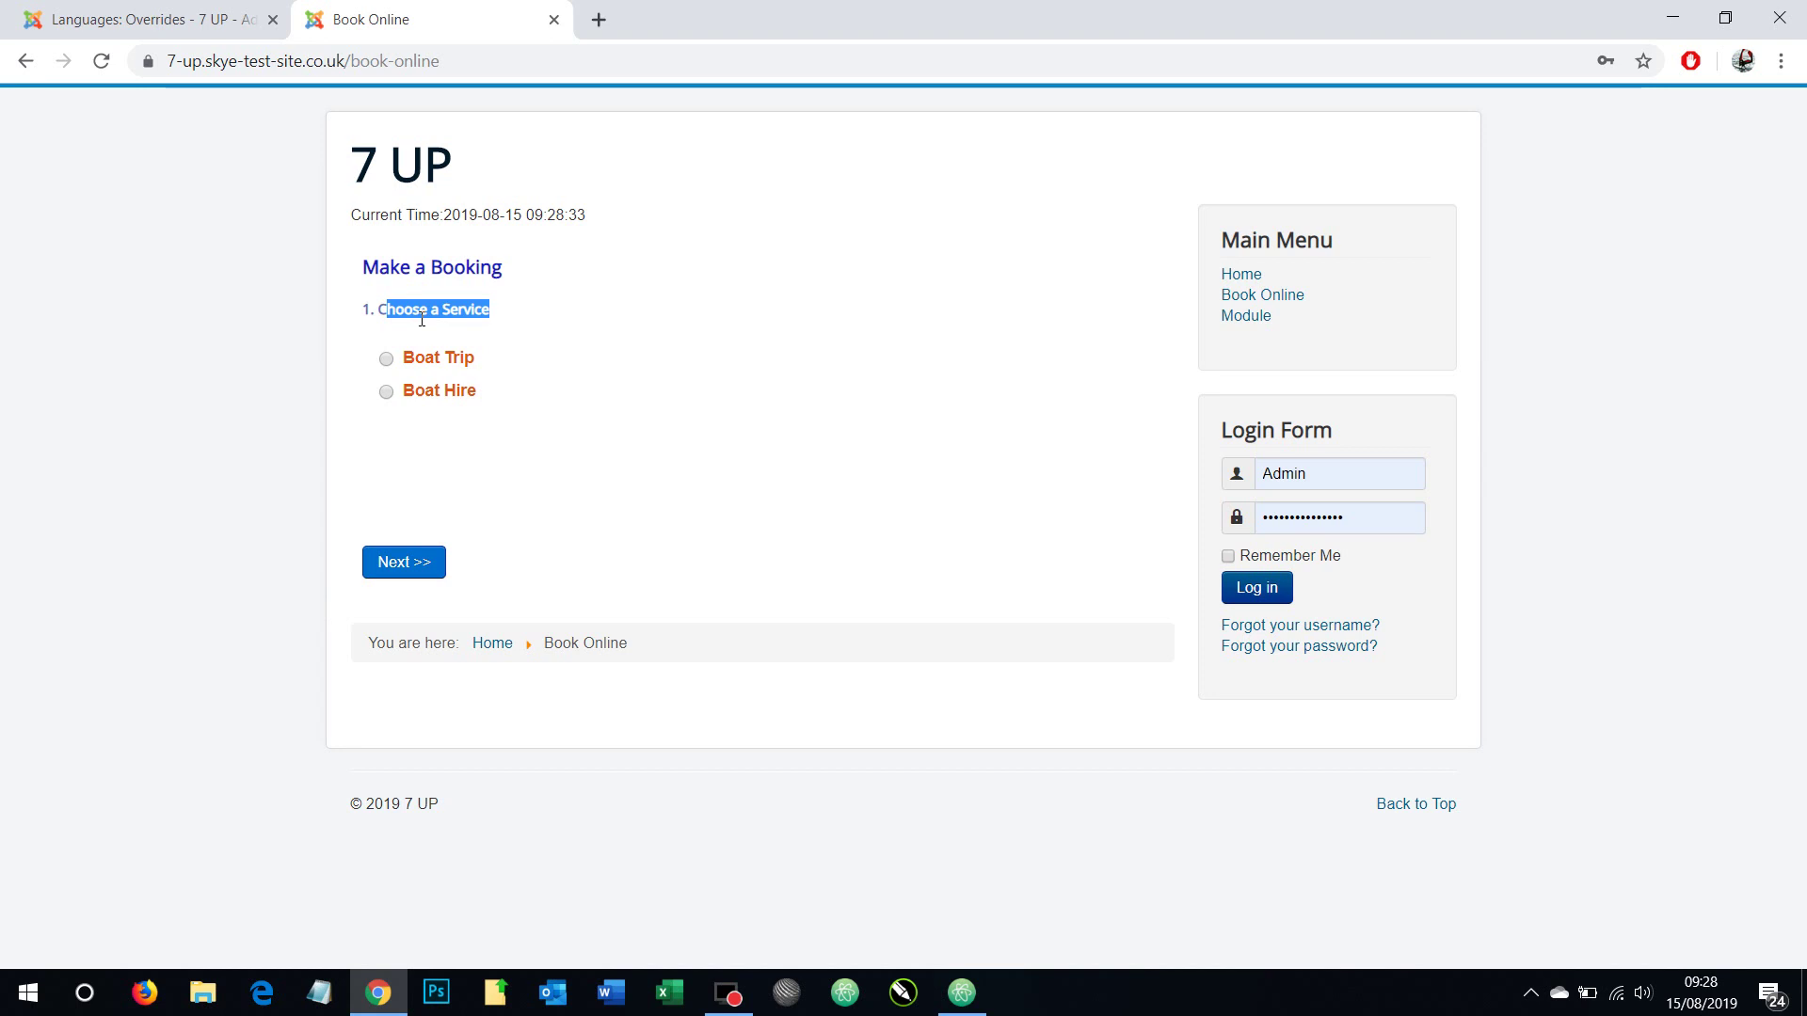
{"action": "left_click", "coordinate": [525, 308]}
Step: Switch to Atom and expand the language/en-GB folder of the remote site 7-up.skye-test-site.co.uk
{"action": "left_click", "coordinate": [962, 993]}
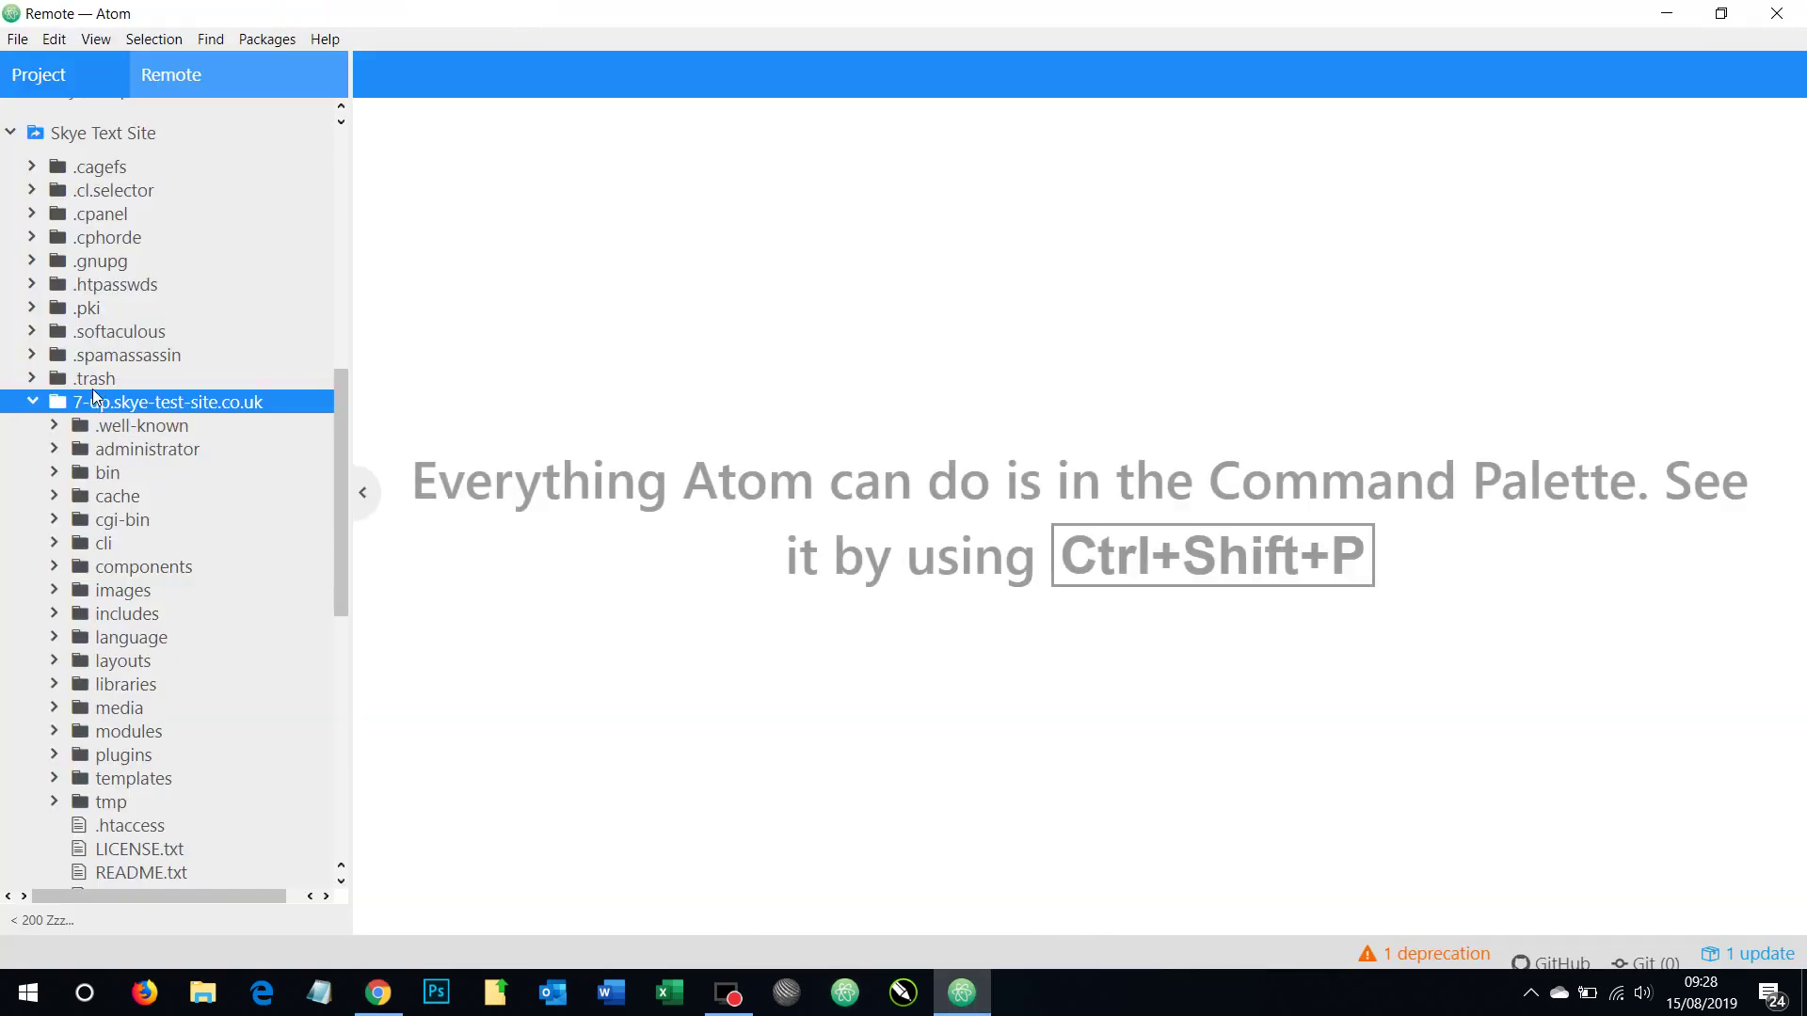
{"action": "scroll", "coordinate": [121, 533], "scroll_direction": "down", "scroll_amount": 3}
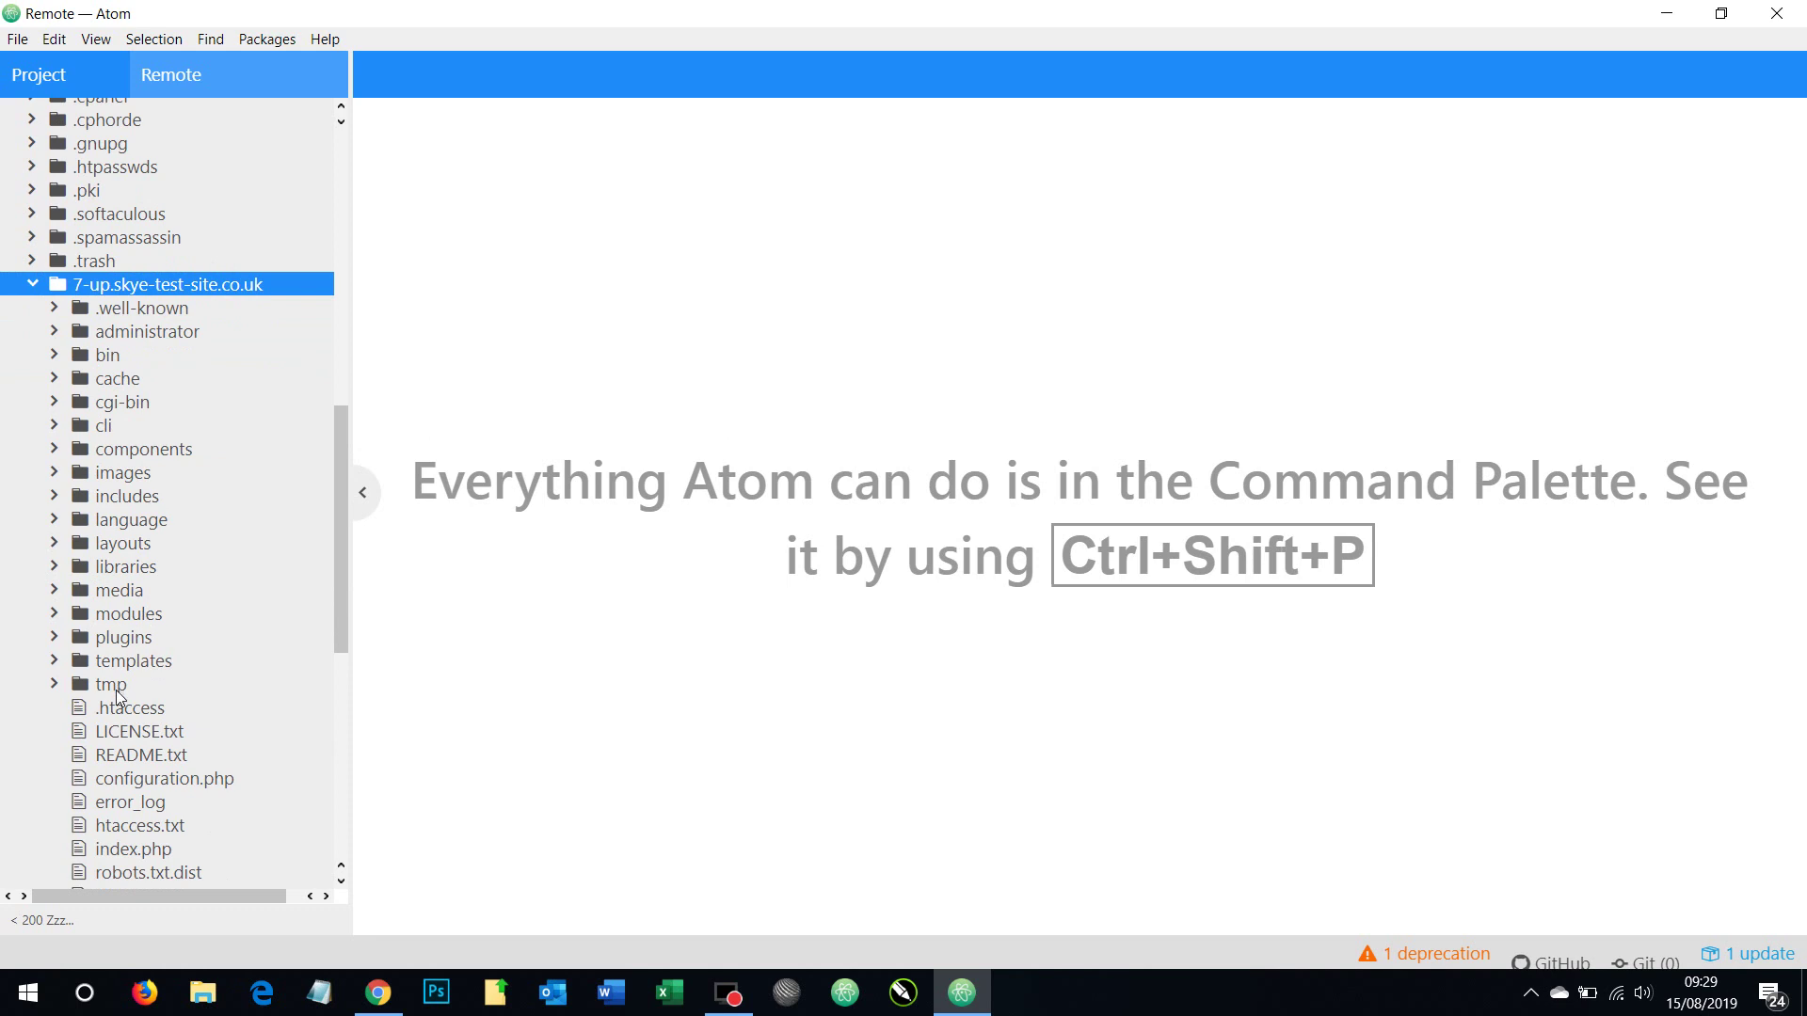
{"action": "left_click", "coordinate": [109, 519]}
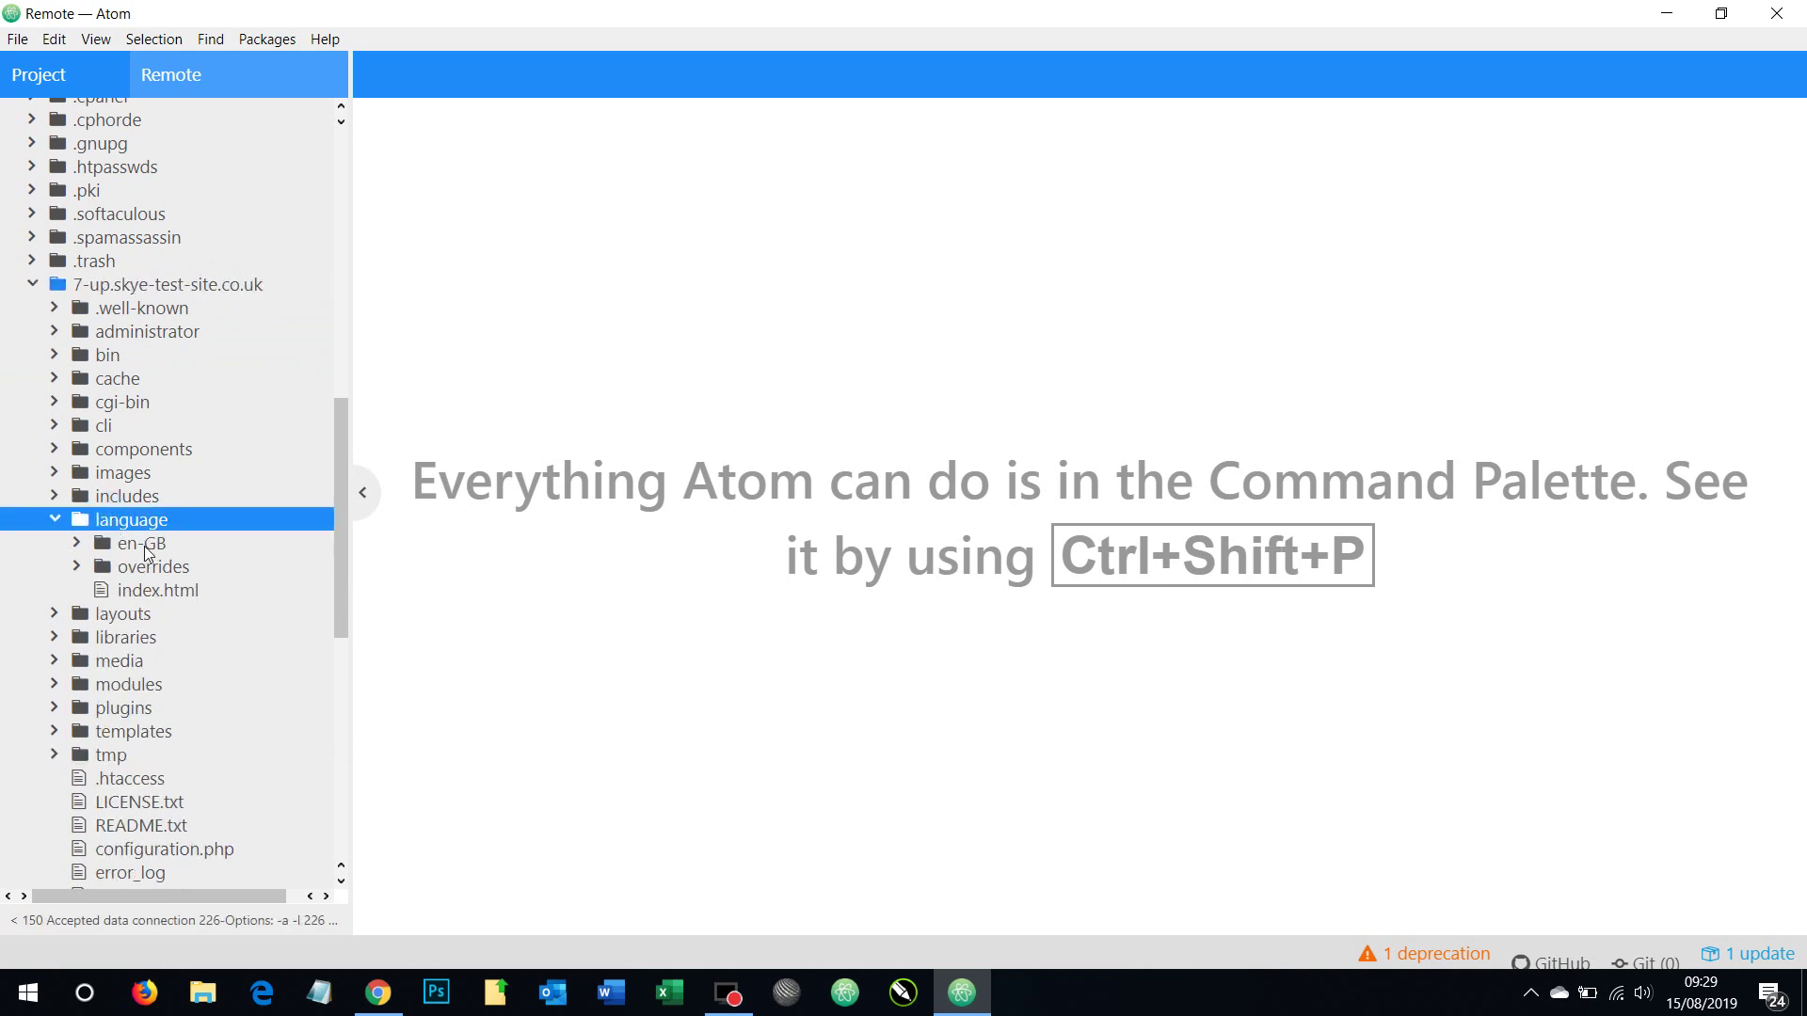
{"action": "left_click", "coordinate": [143, 544]}
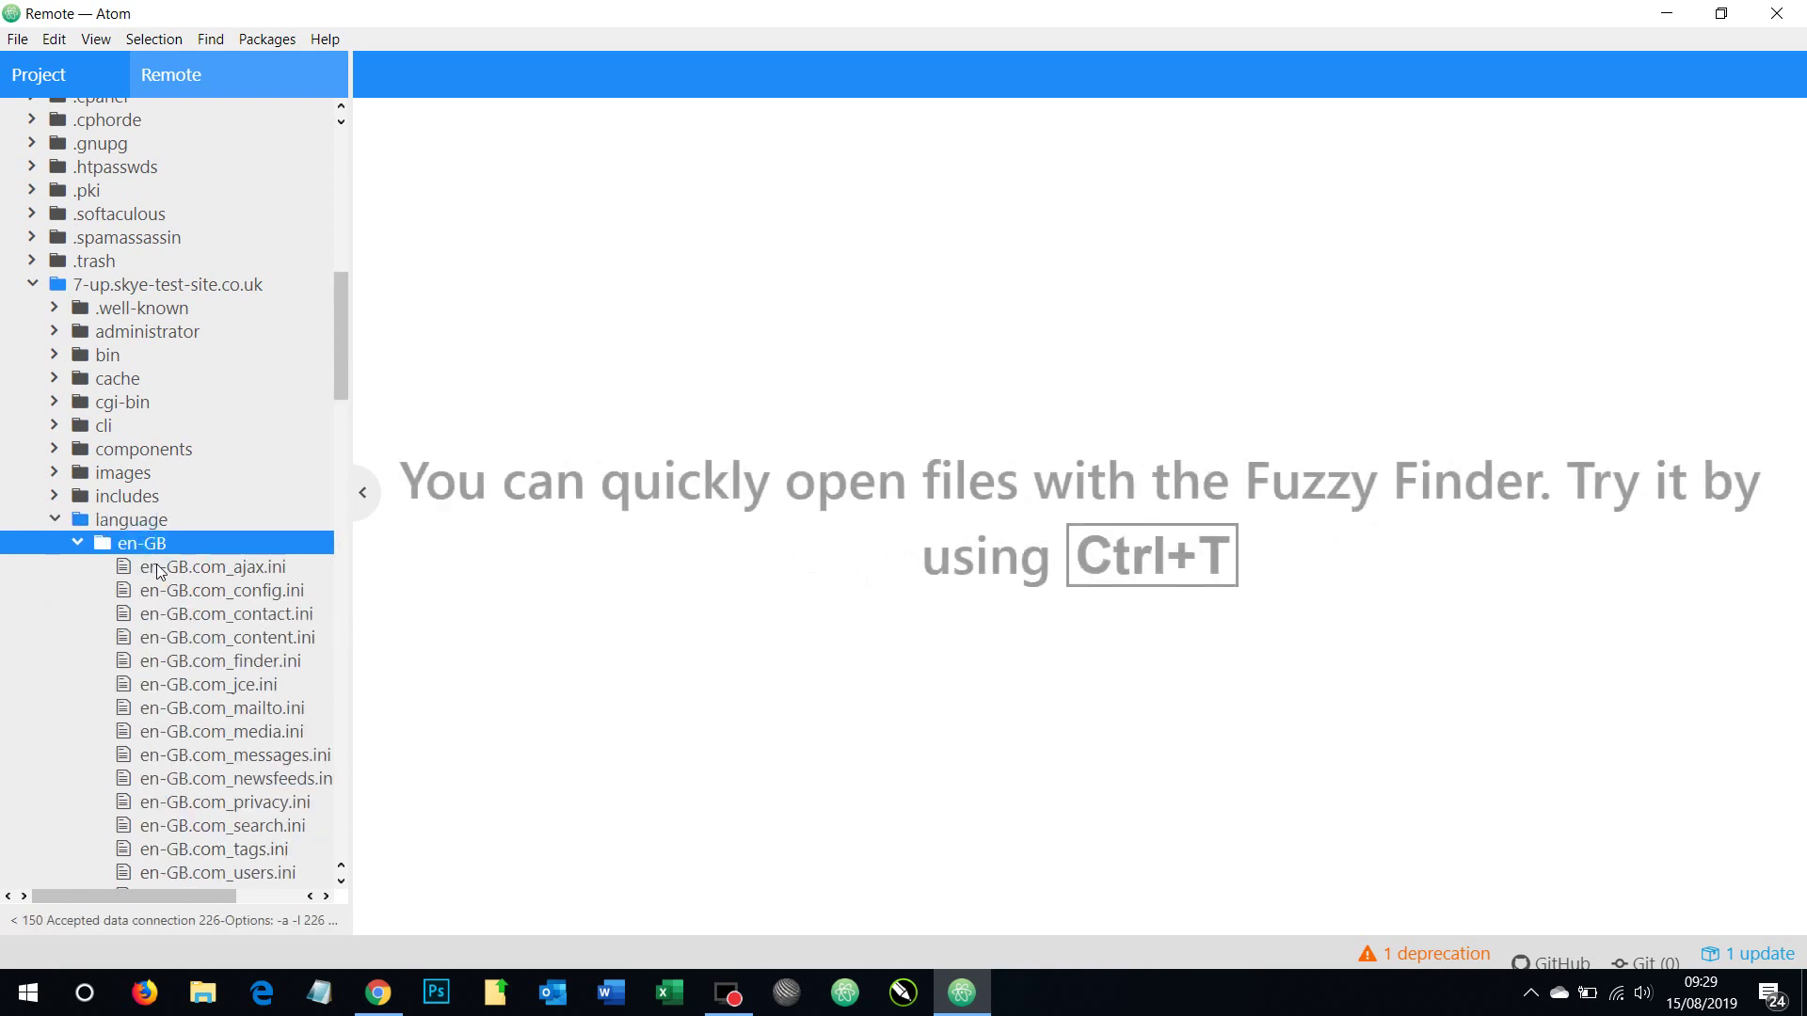
Step: Widen the remote file tree and open the language file en-GB.com_wtbook.ini
{"action": "scroll", "coordinate": [235, 431], "scroll_direction": "down", "scroll_amount": 3}
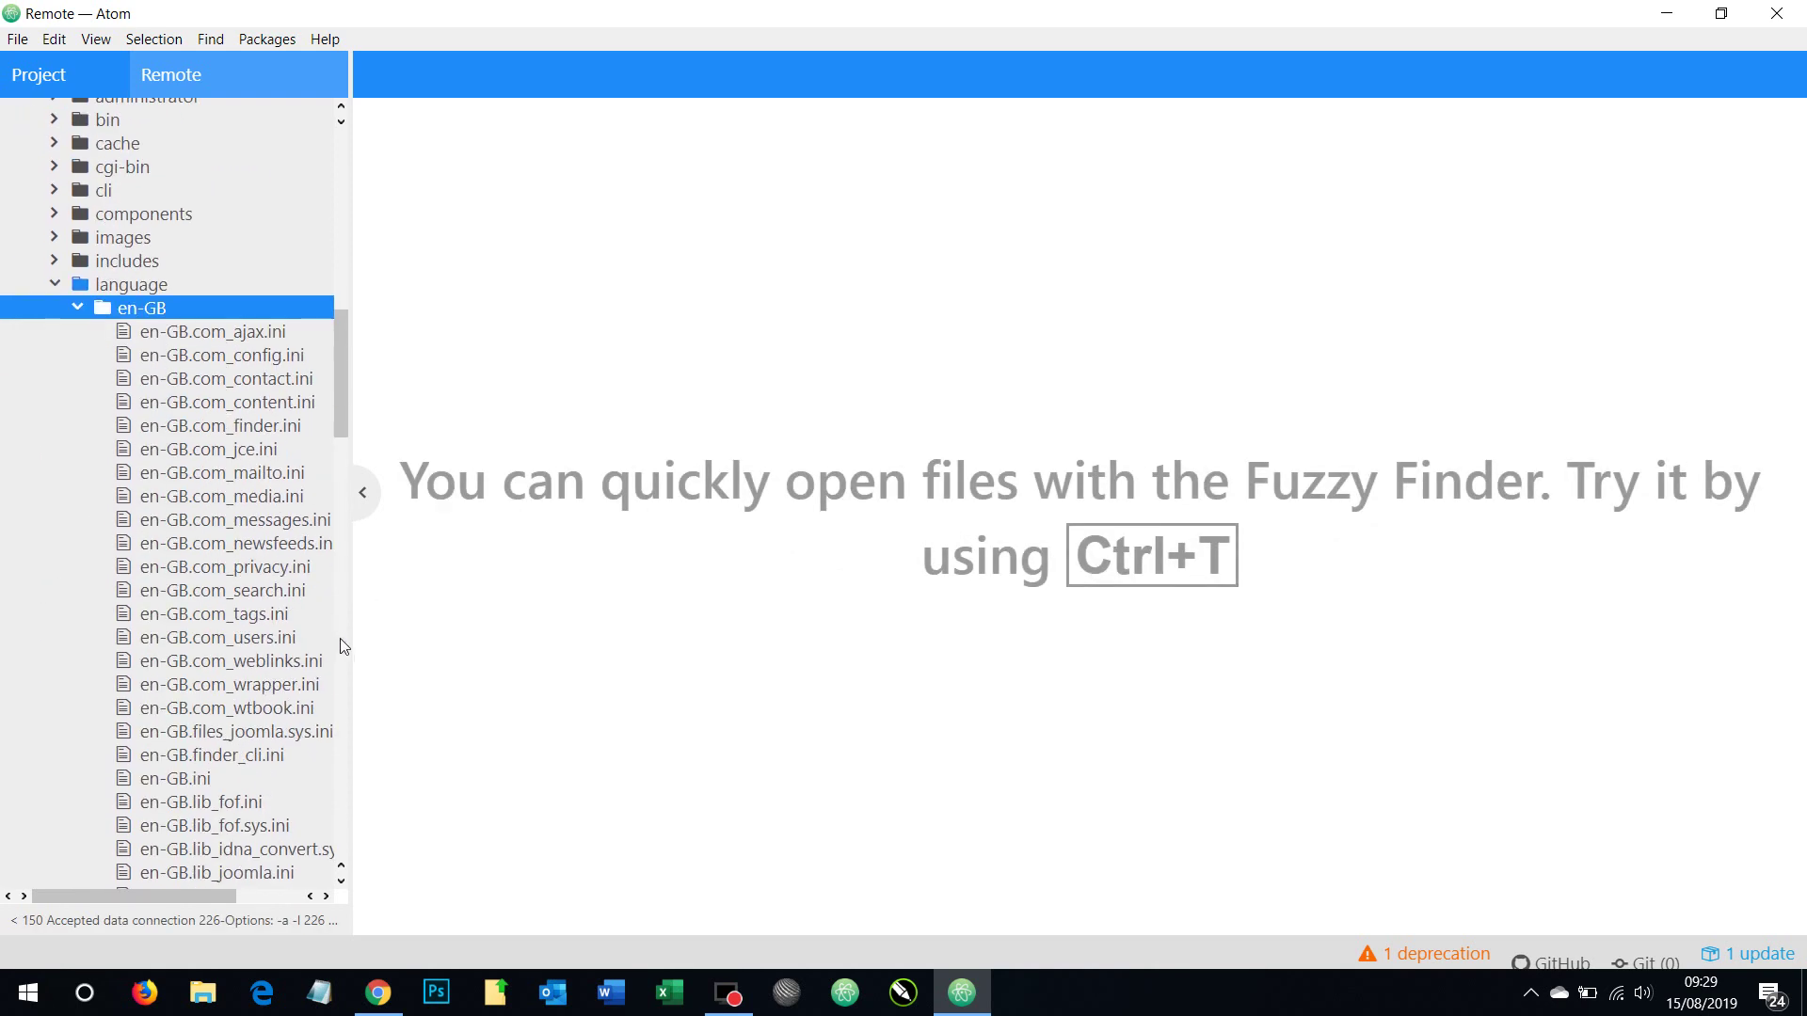
{"action": "left_click_drag", "start_coordinate": [356, 664], "coordinate": [470, 653]}
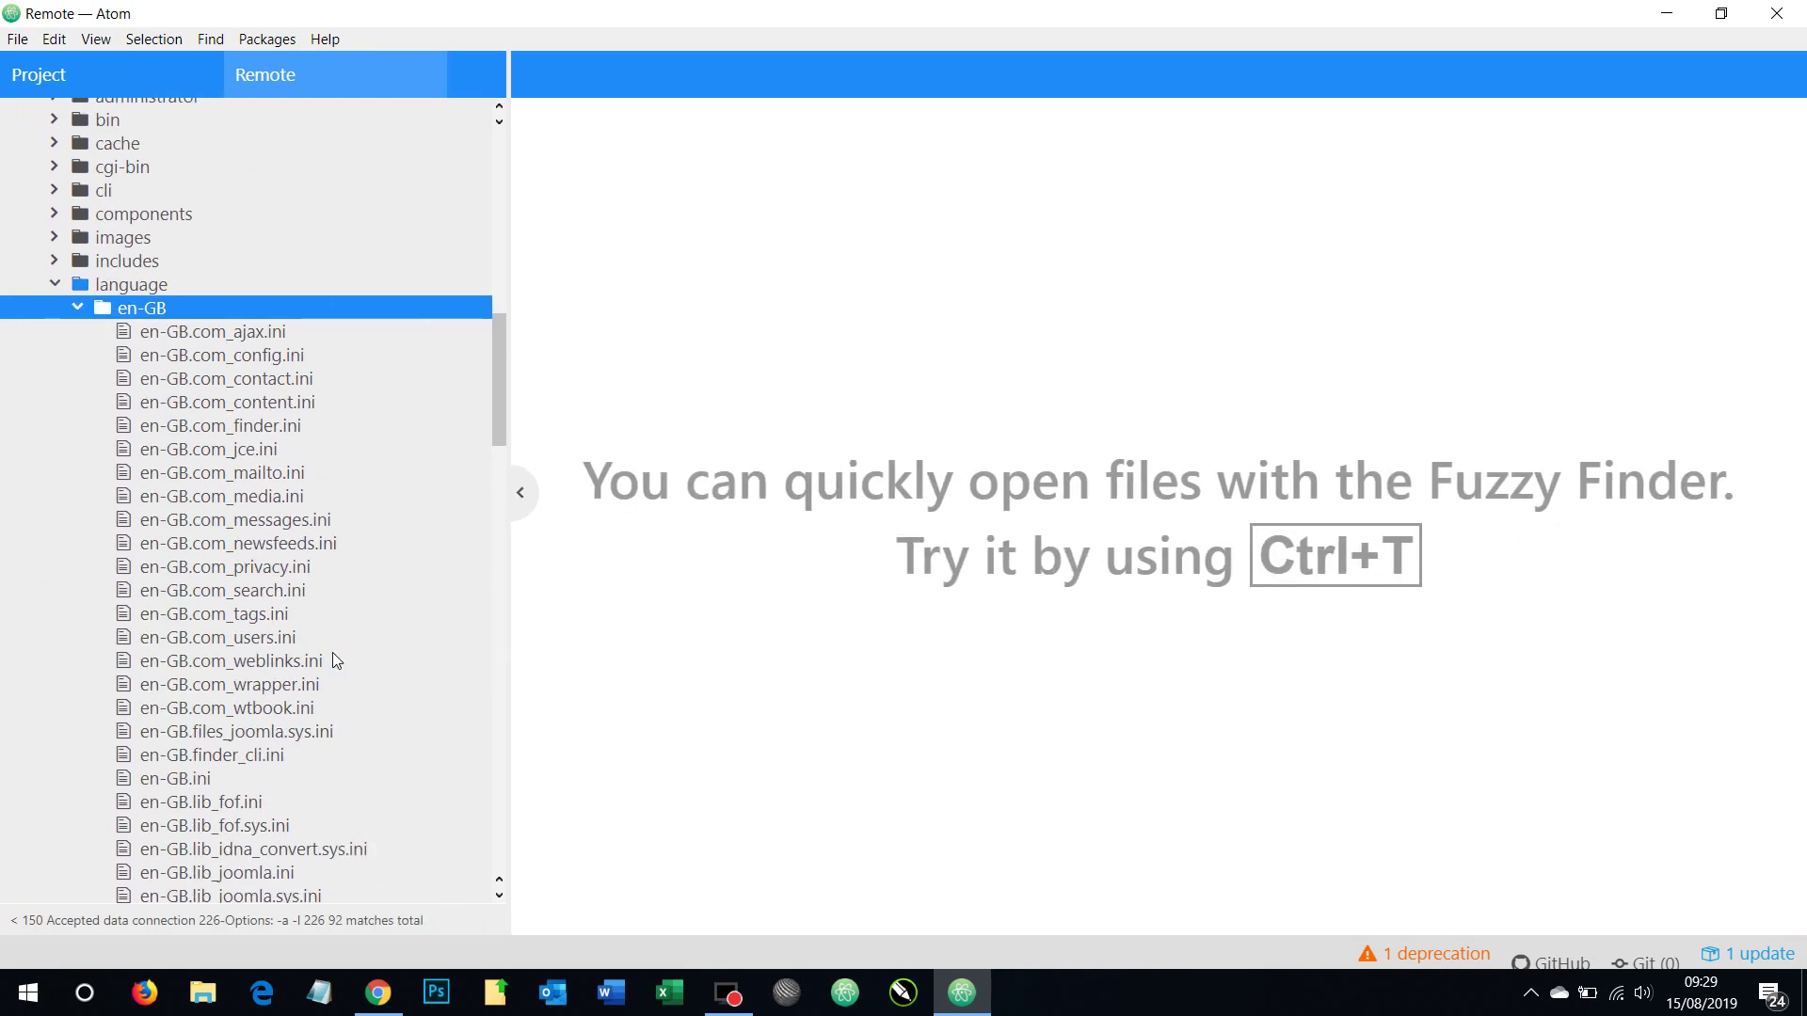
{"action": "scroll", "coordinate": [292, 565], "scroll_direction": "down", "scroll_amount": 1}
{"action": "scroll", "coordinate": [243, 525], "scroll_direction": "down", "scroll_amount": 3}
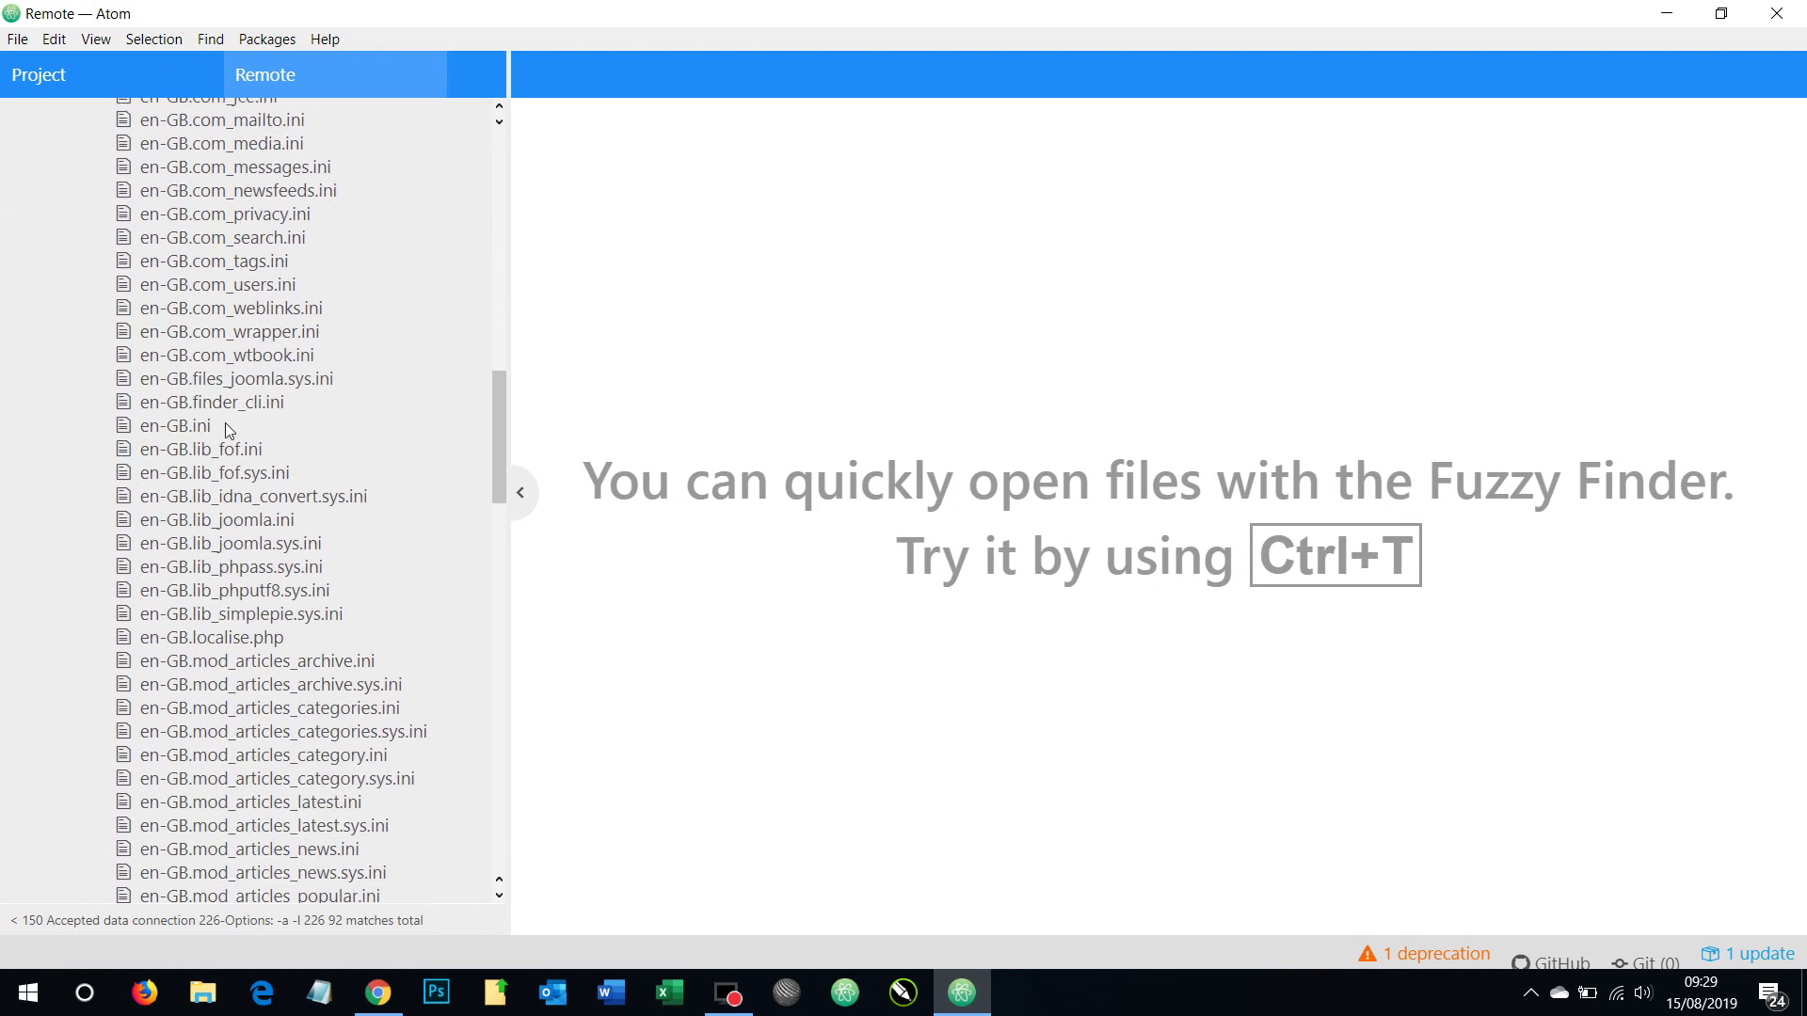
{"action": "left_click", "coordinate": [216, 357]}
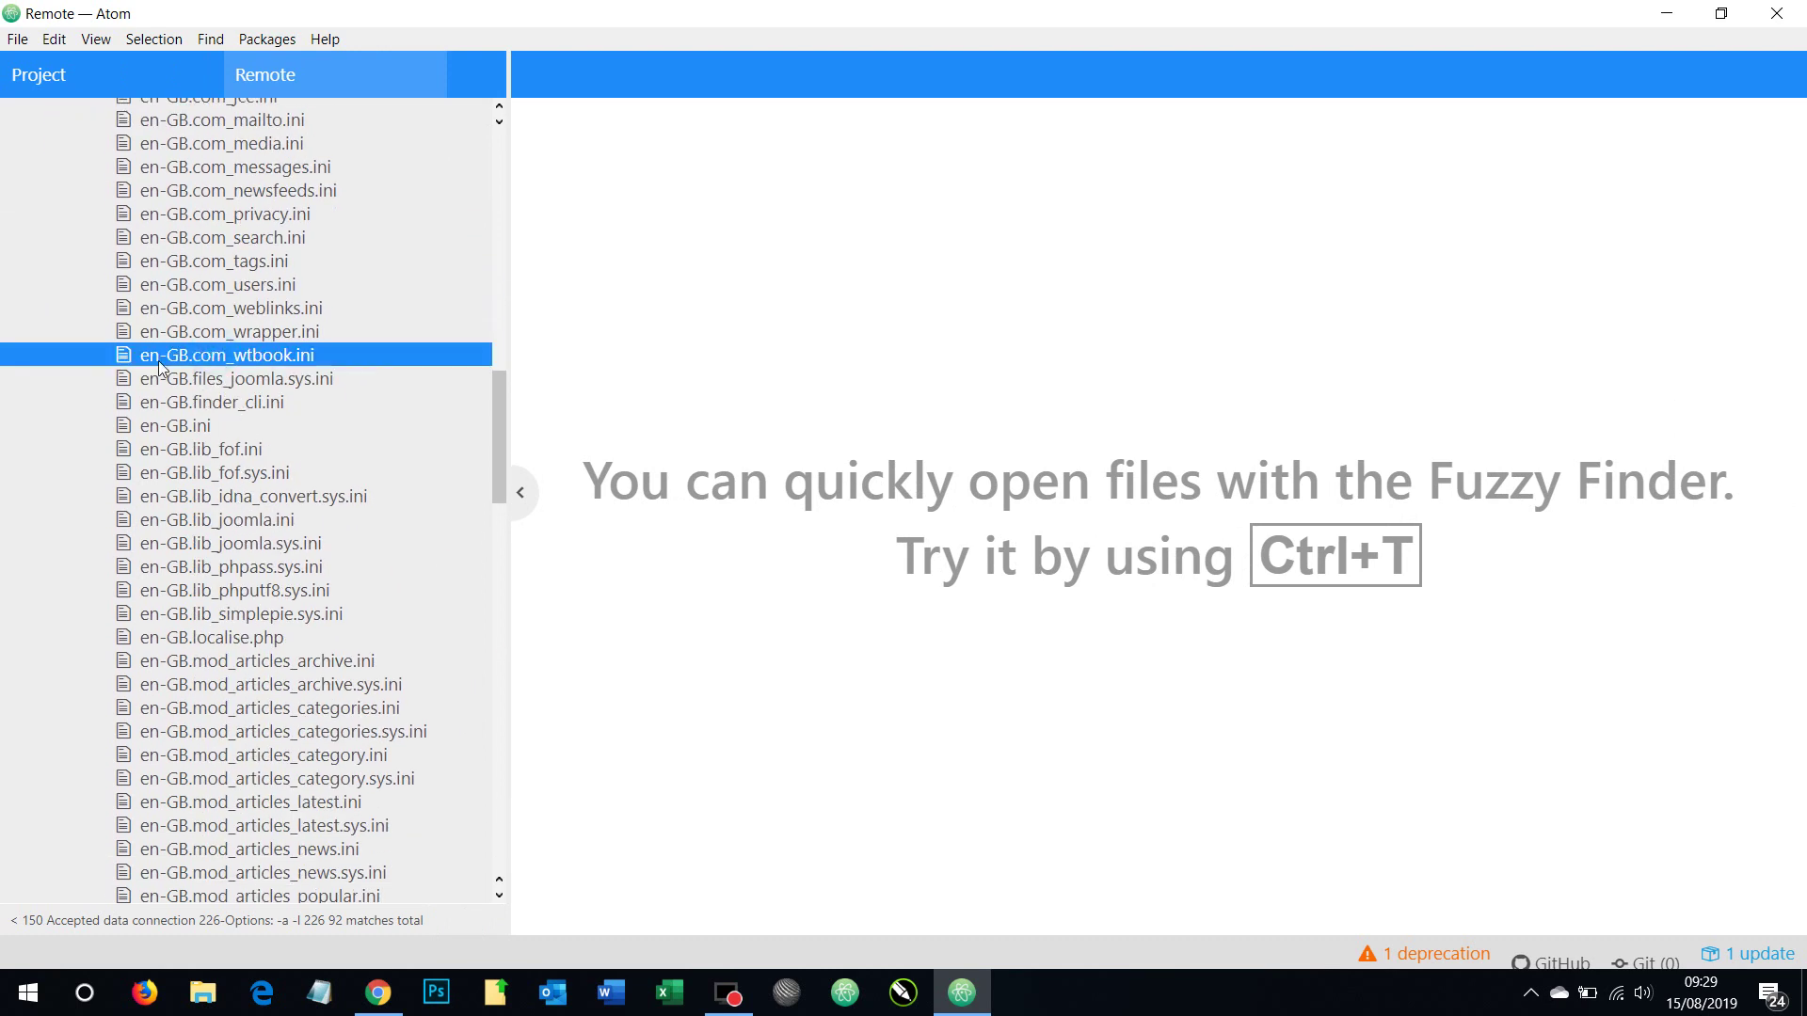
{"action": "double_click", "coordinate": [280, 360]}
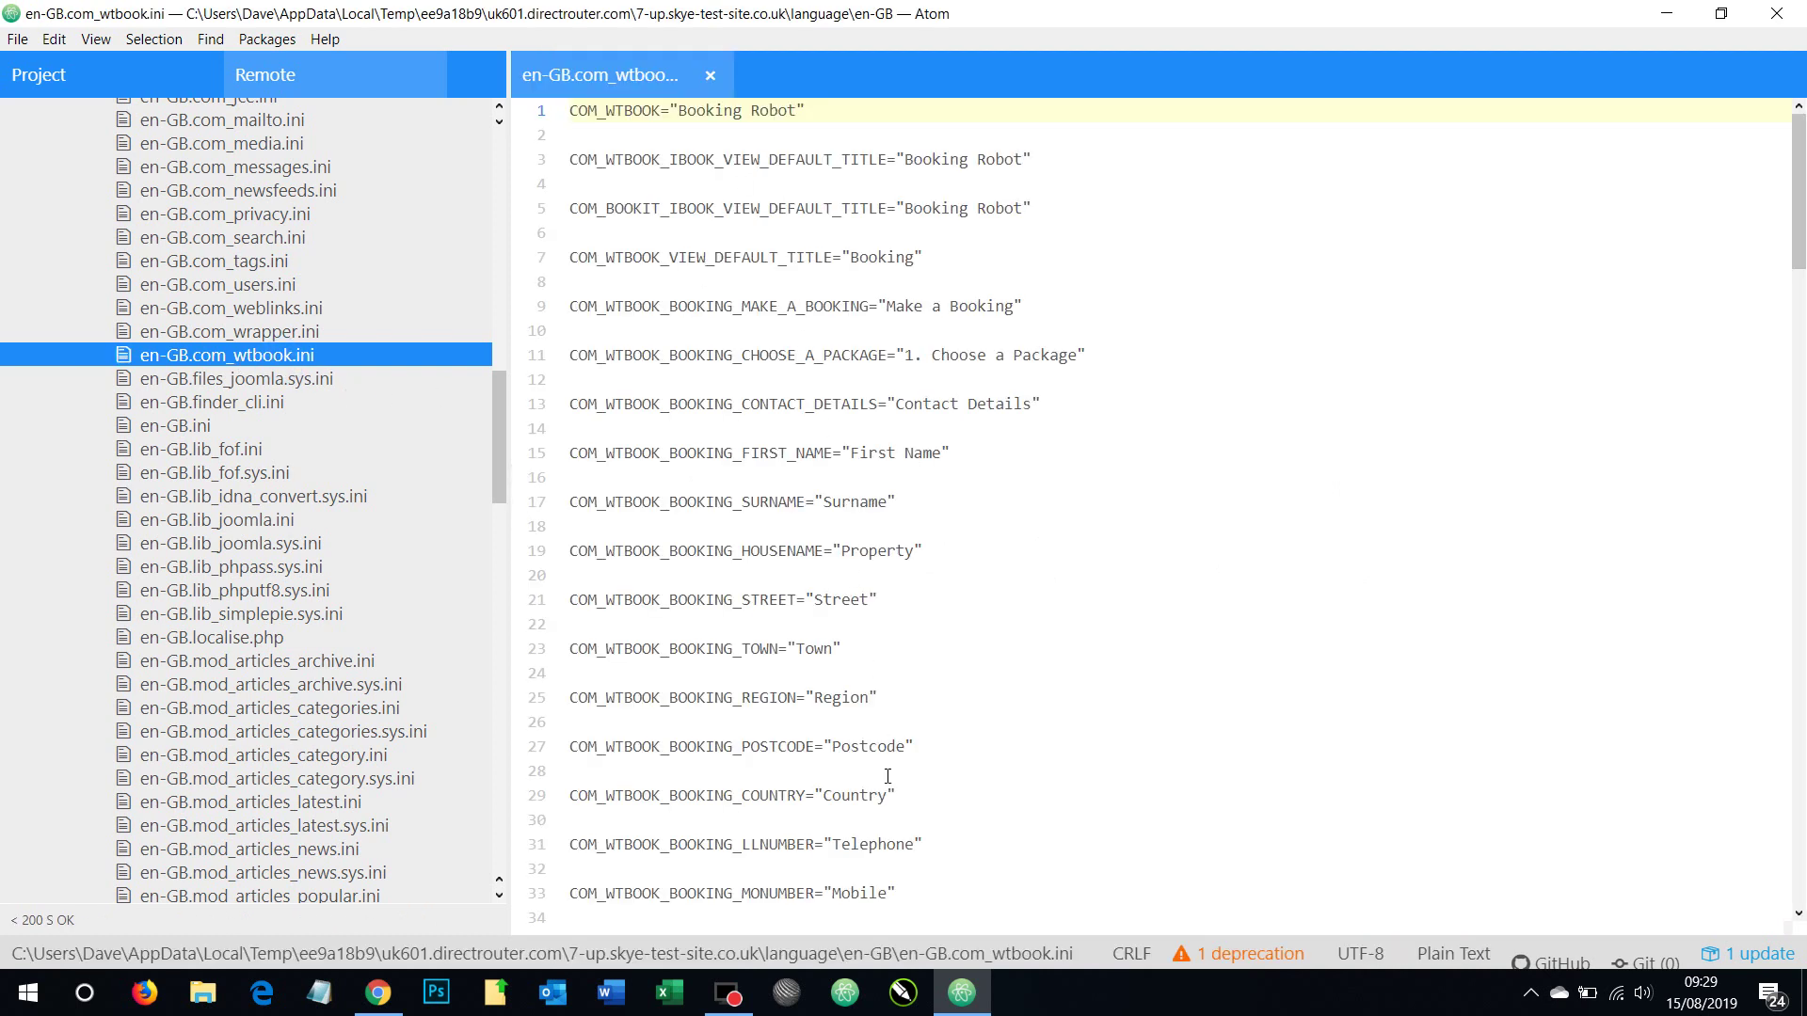
Step: Examine the COM_WTBOOK_BOOKING_CHOOSE_A_PACKAGE string in the file and compare it with the booking page's step 1 heading in Chrome
{"action": "scroll", "coordinate": [884, 760], "scroll_direction": "down", "scroll_amount": 4}
{"action": "scroll", "coordinate": [889, 794], "scroll_direction": "up", "scroll_amount": 4}
{"action": "left_click_drag", "start_coordinate": [907, 362], "coordinate": [1078, 362]}
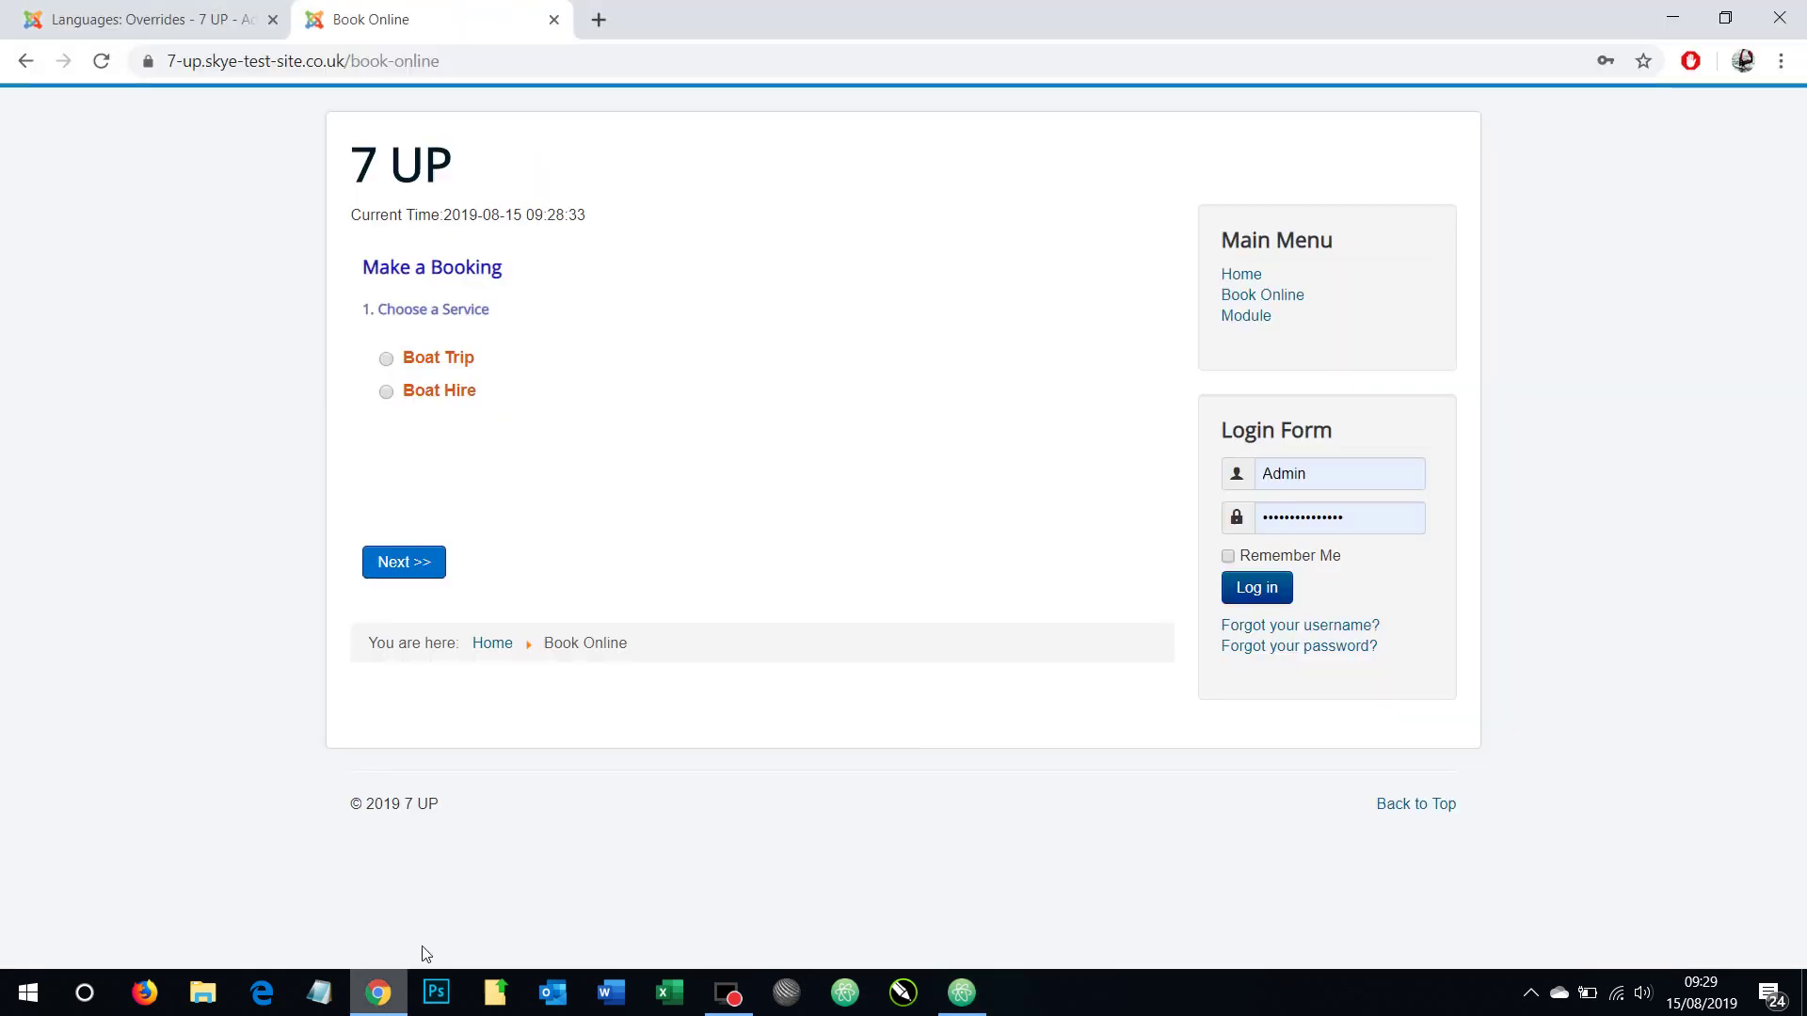
{"action": "left_click", "coordinate": [377, 993]}
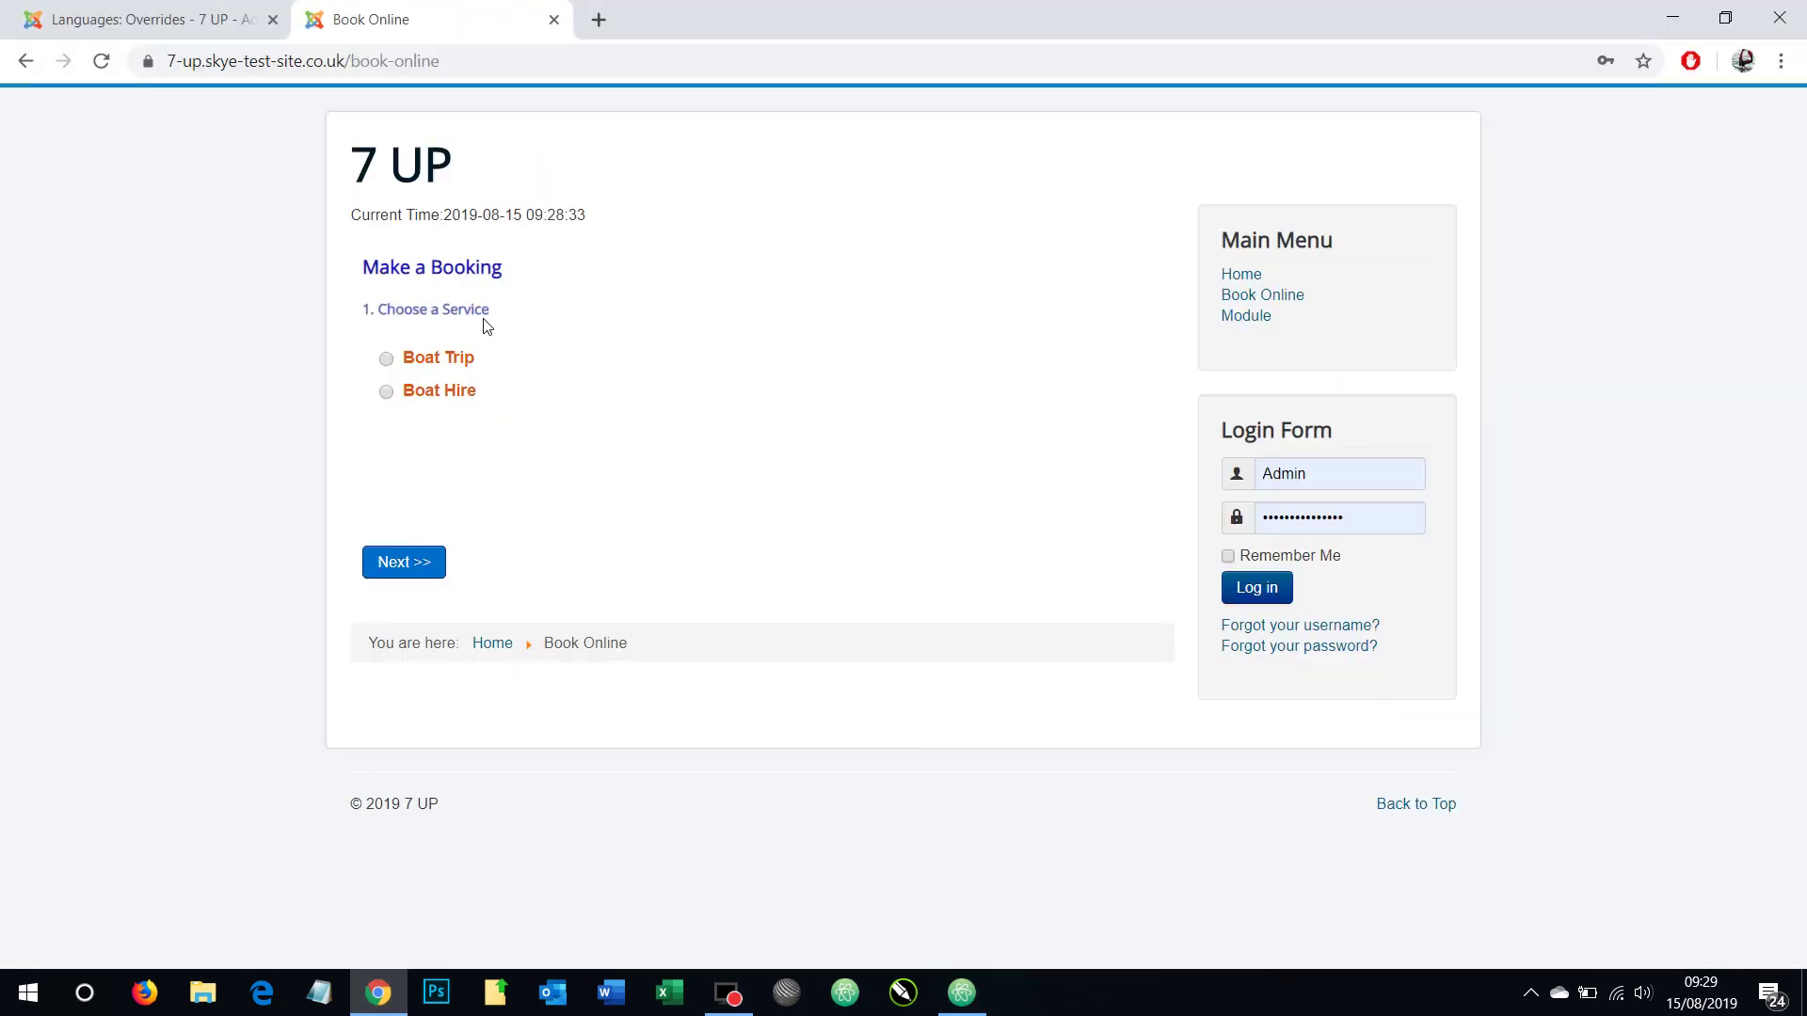
{"action": "left_click_drag", "start_coordinate": [515, 322], "coordinate": [375, 310]}
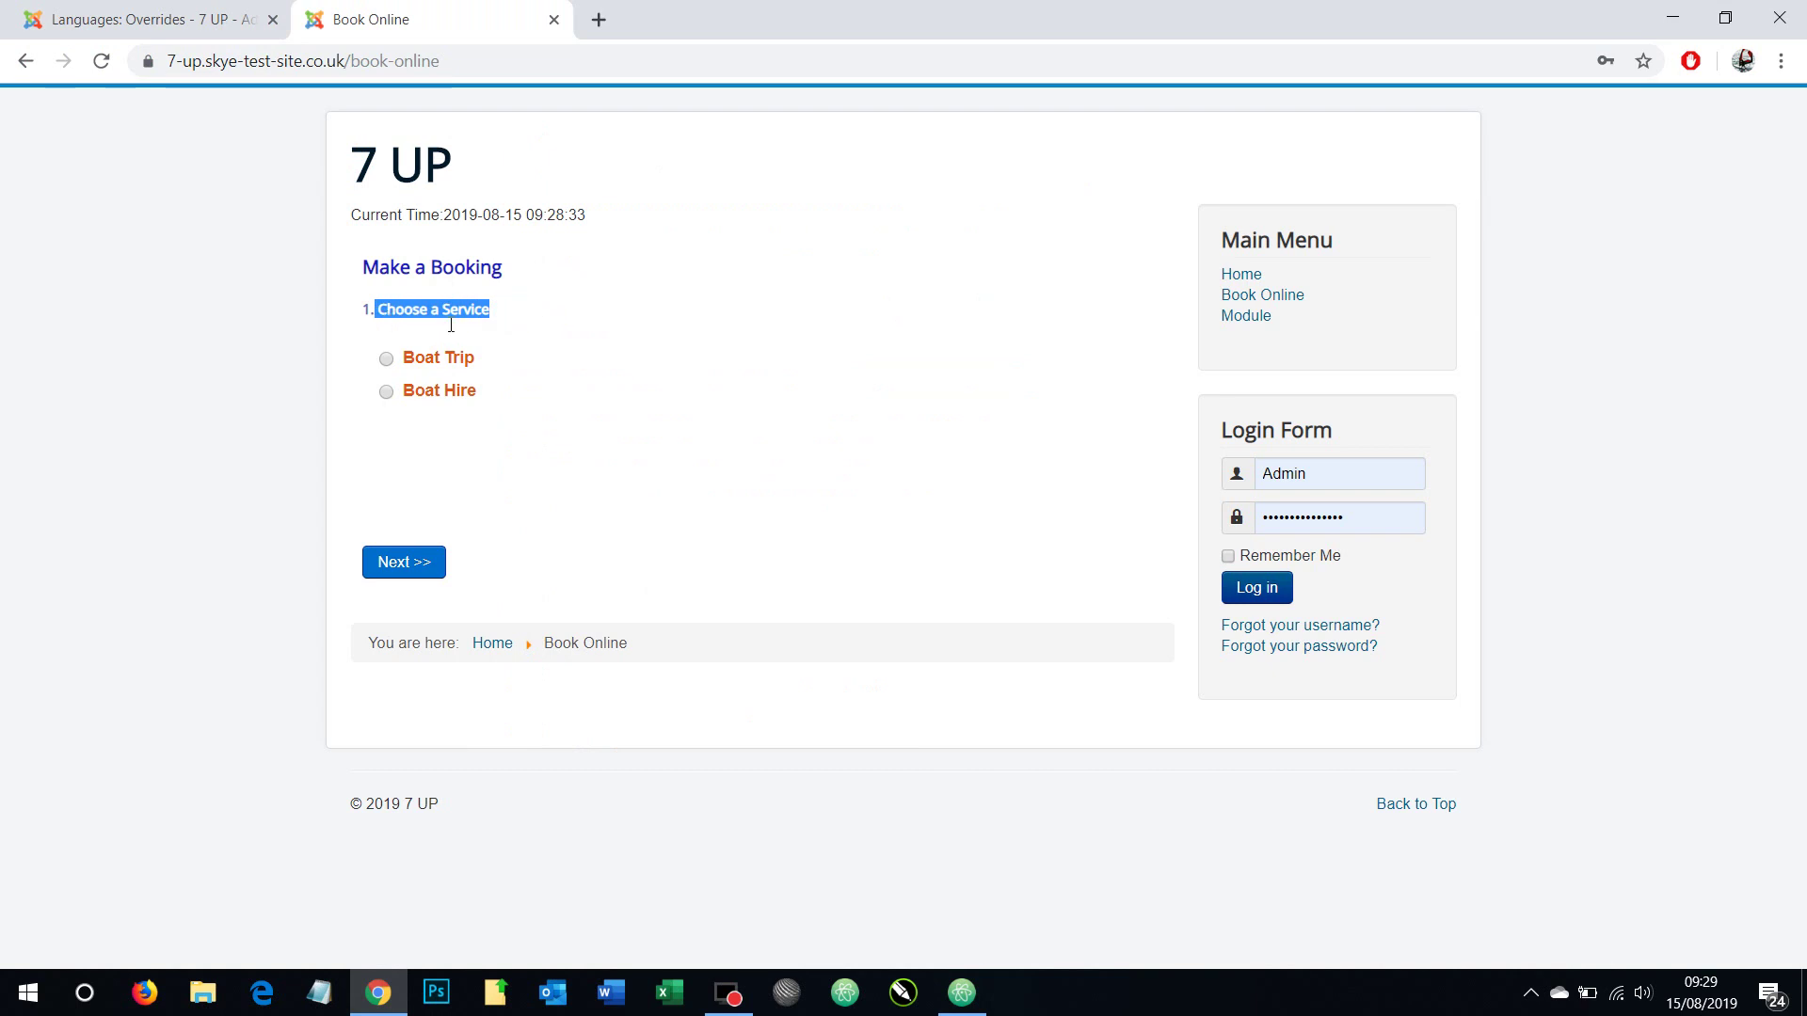